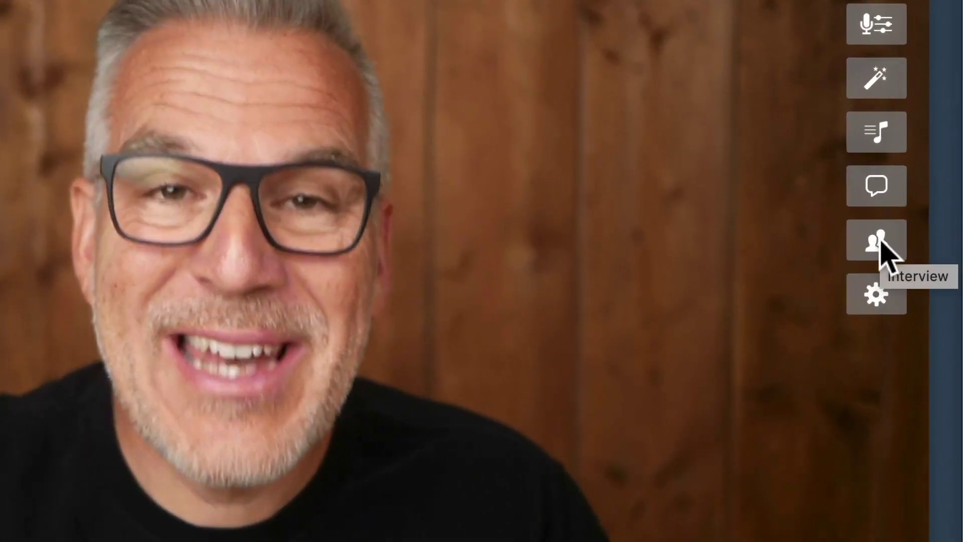
Open the Interview panel and adjust its position and height beside the video preview
left_click(882, 247)
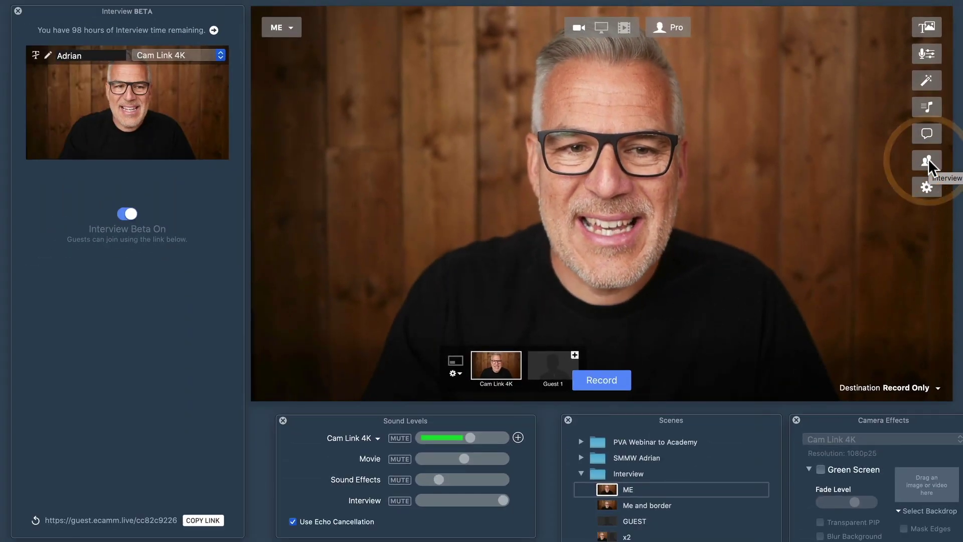
left_click(136, 539)
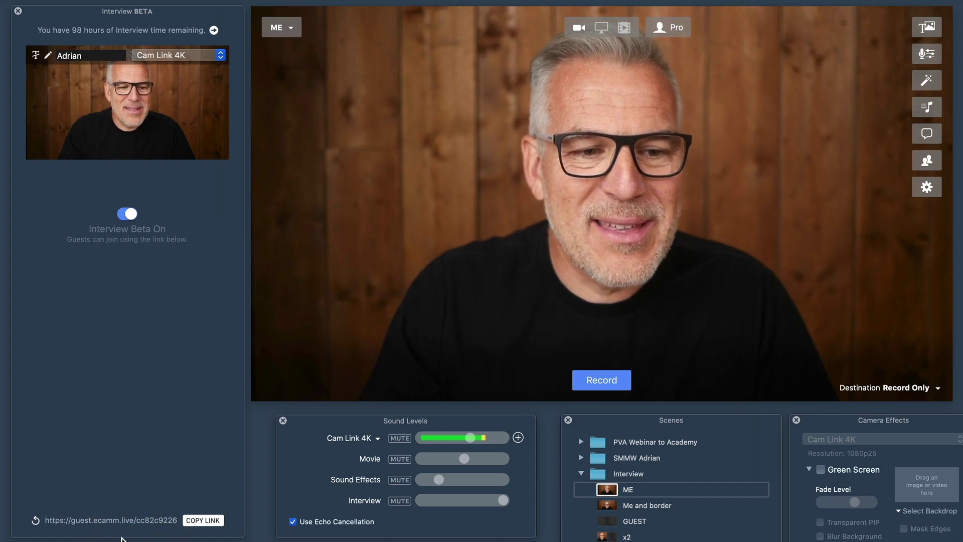
mouse_move(167, 11)
left_mouse_down()
mouse_move(471, 136)
mouse_move(518, 71)
mouse_move(184, 32)
mouse_move(167, 16)
left_mouse_up()
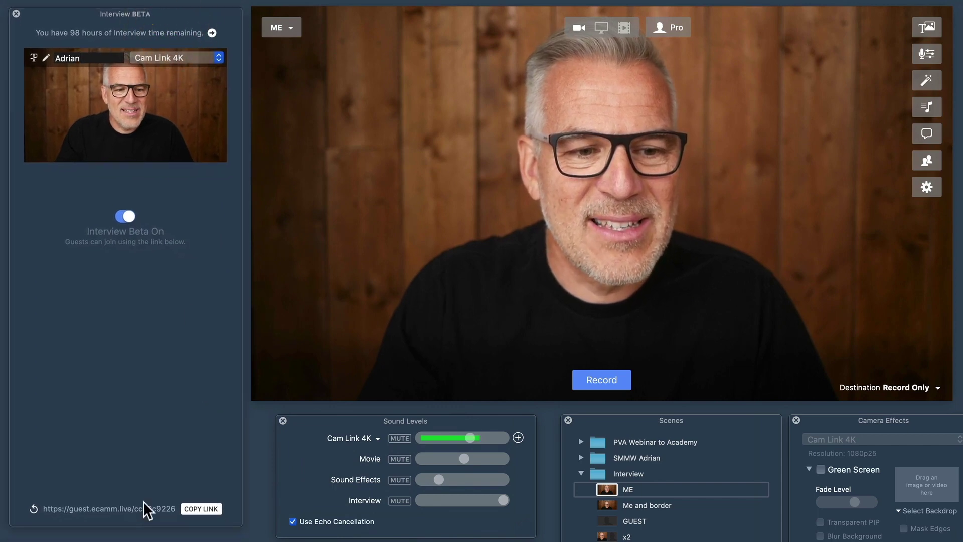
left_click_drag(143, 502, 149, 334)
left_click_drag(149, 293, 162, 475)
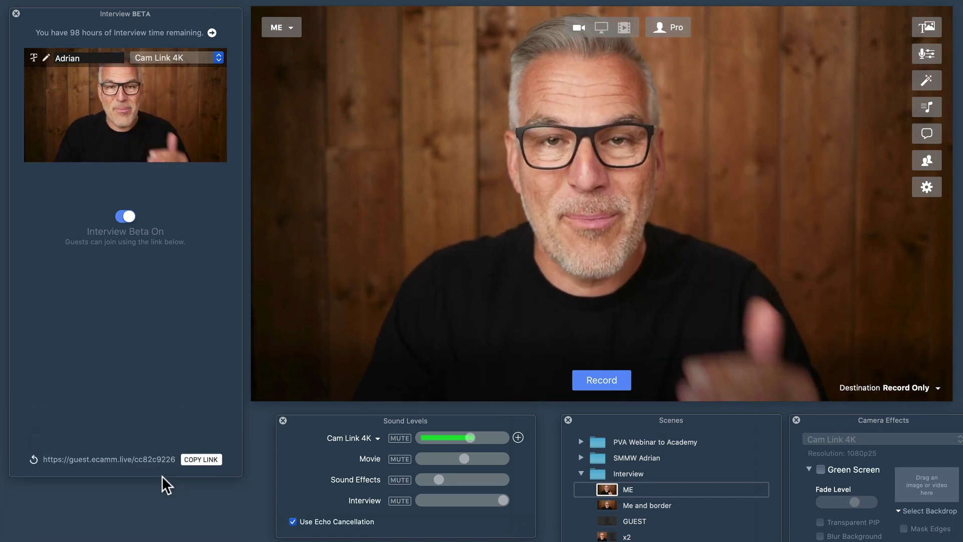
left_click_drag(161, 474, 162, 535)
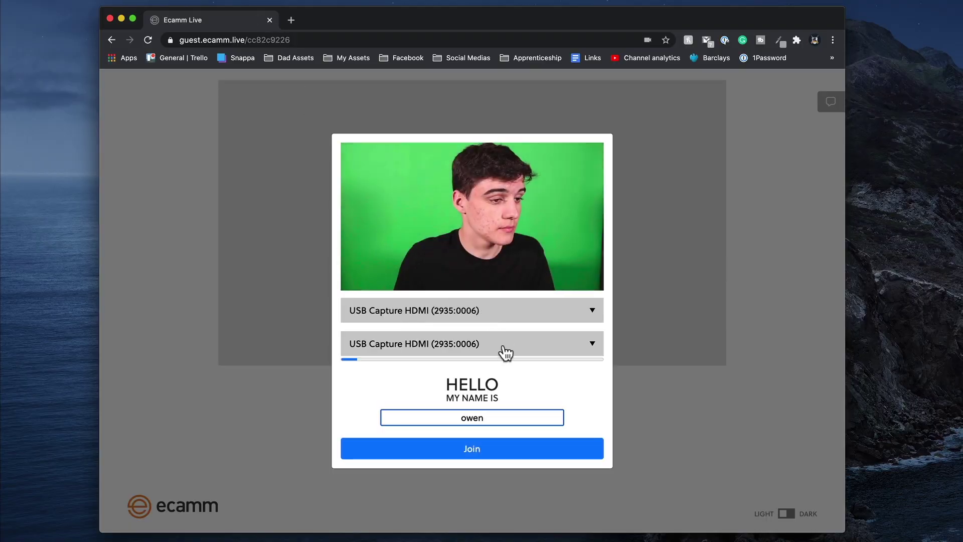
On the guest join page in the browser, choose USB Capture HDMI (2935:0006) as both the camera and the microphone
left_click(491, 312)
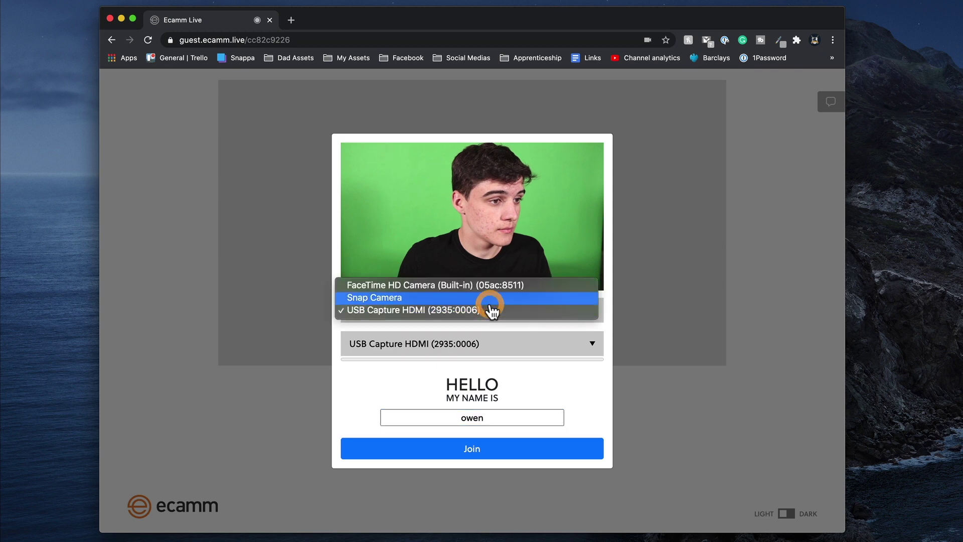
left_click(478, 312)
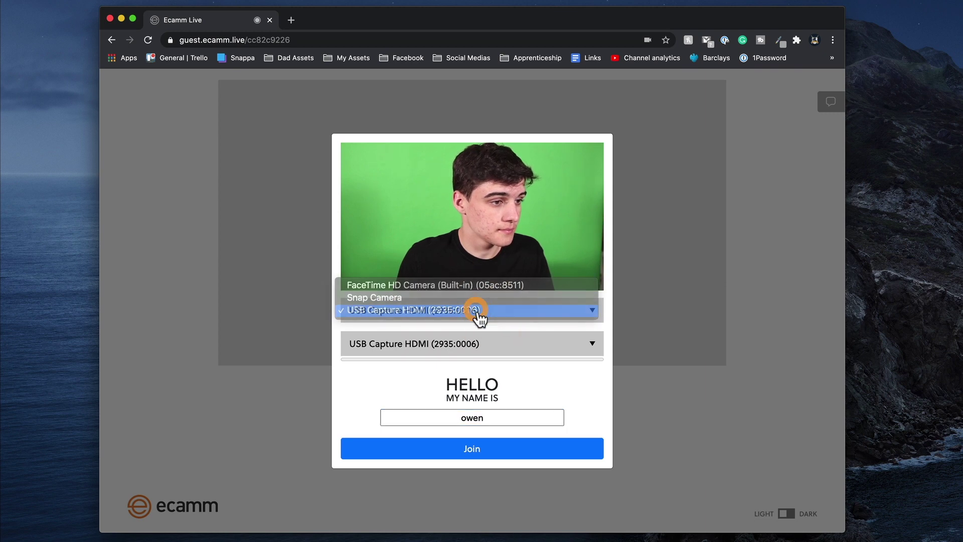
left_click(491, 345)
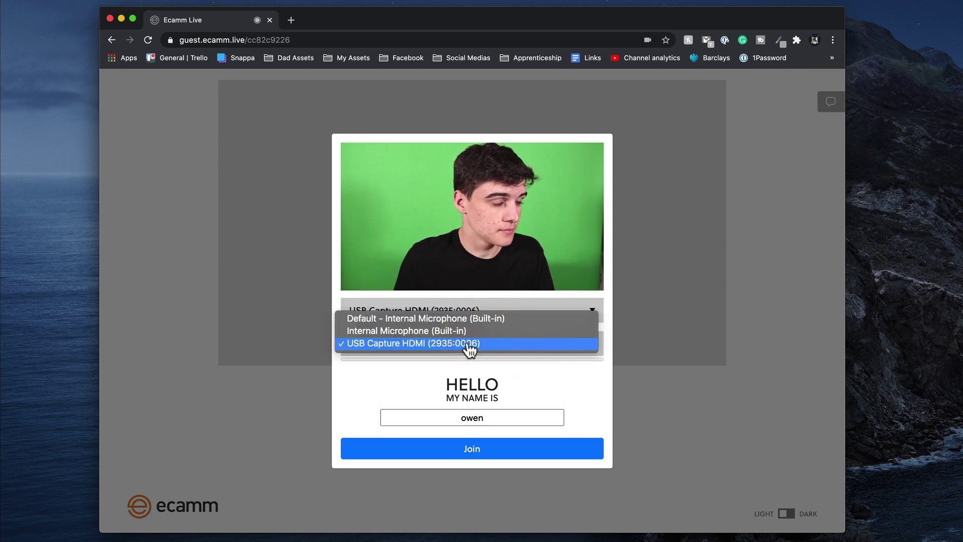
left_click(470, 344)
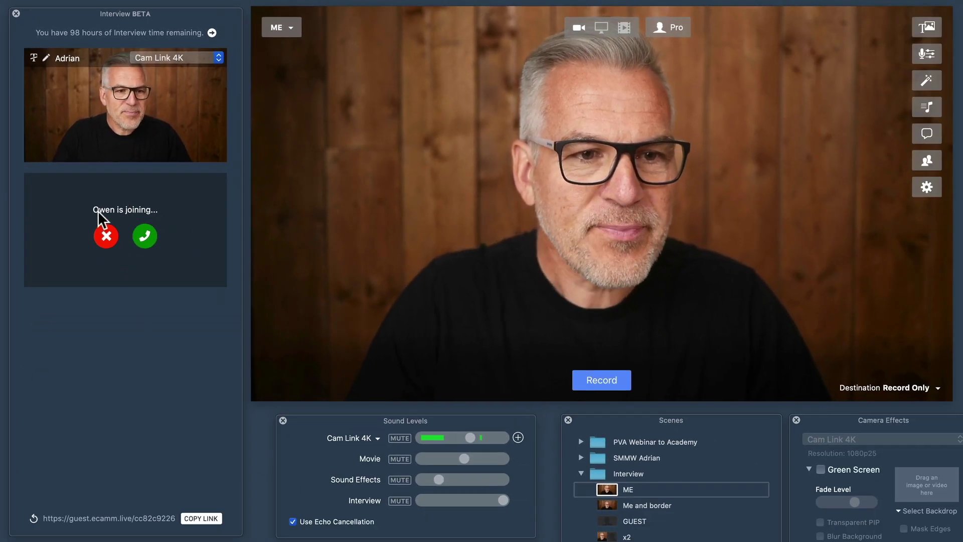
Accept the joining guest's call, show the guest solo in the main view, and return to the host's camera
left_click(143, 233)
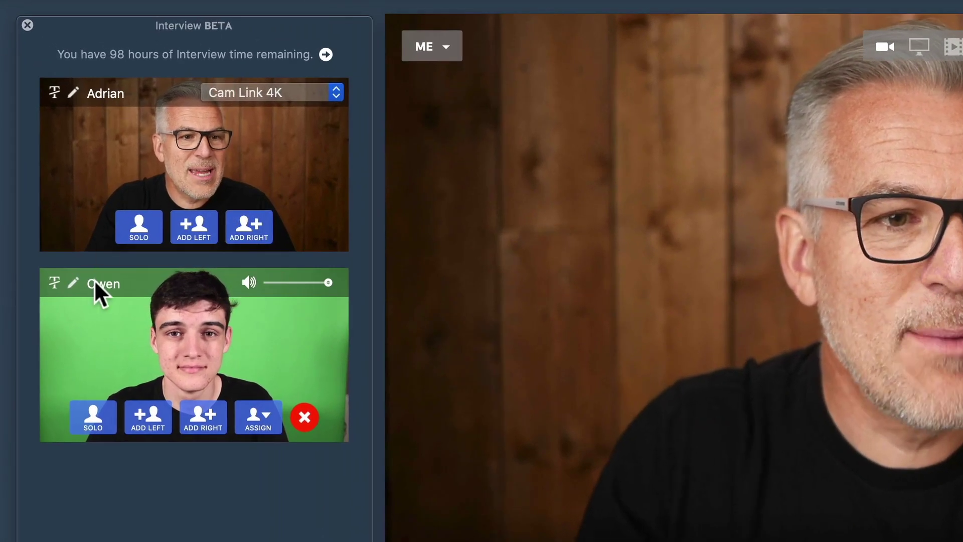
left_click(98, 424)
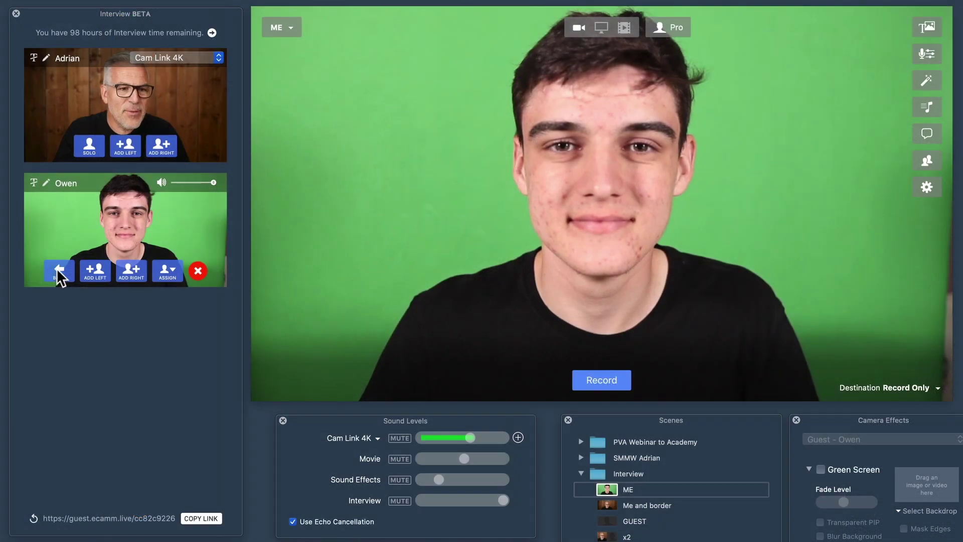
left_click(58, 271)
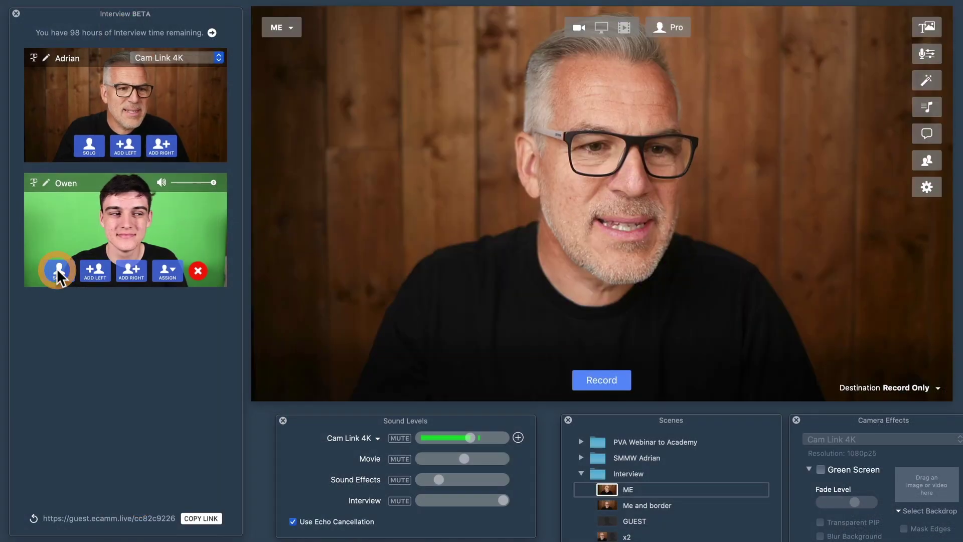
Try the guest on the left of the host in a split screen and move the guest to the right half
left_click(92, 272)
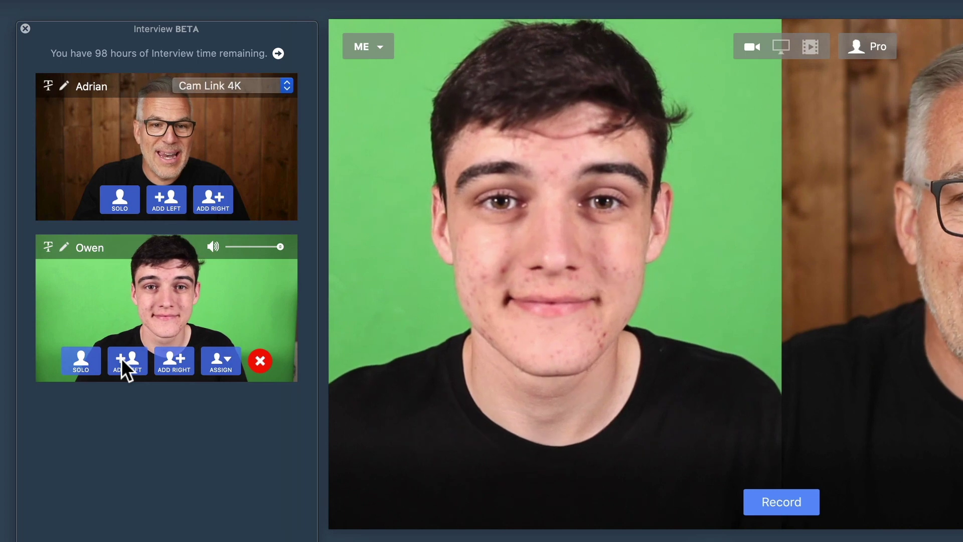
left_click(177, 355)
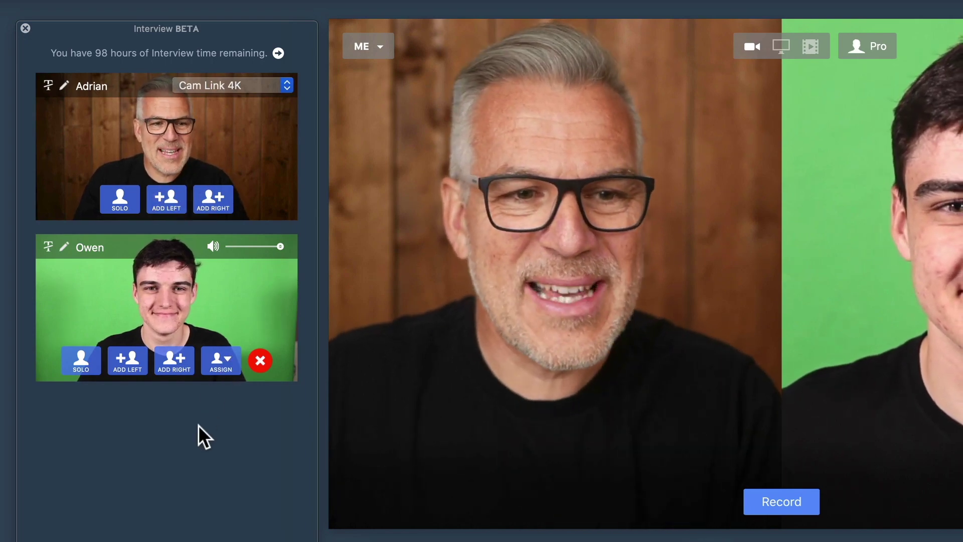
left_click(198, 425)
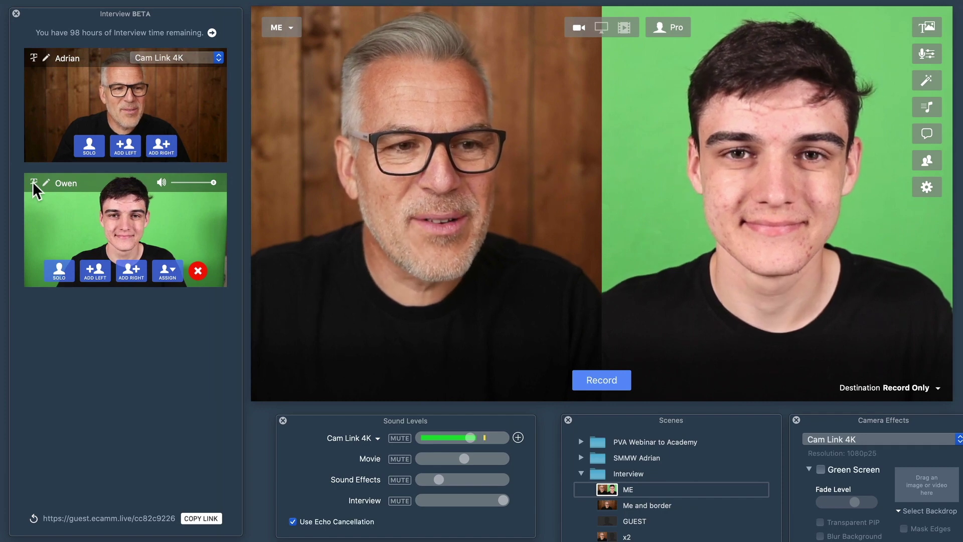
Turn on the on-screen name titles for both the guest and the host
left_click(34, 182)
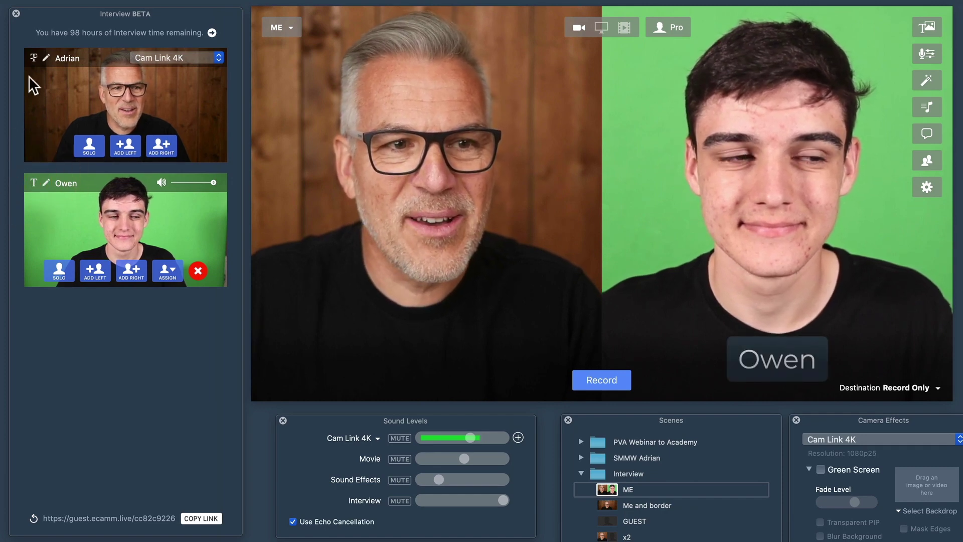
left_click(33, 58)
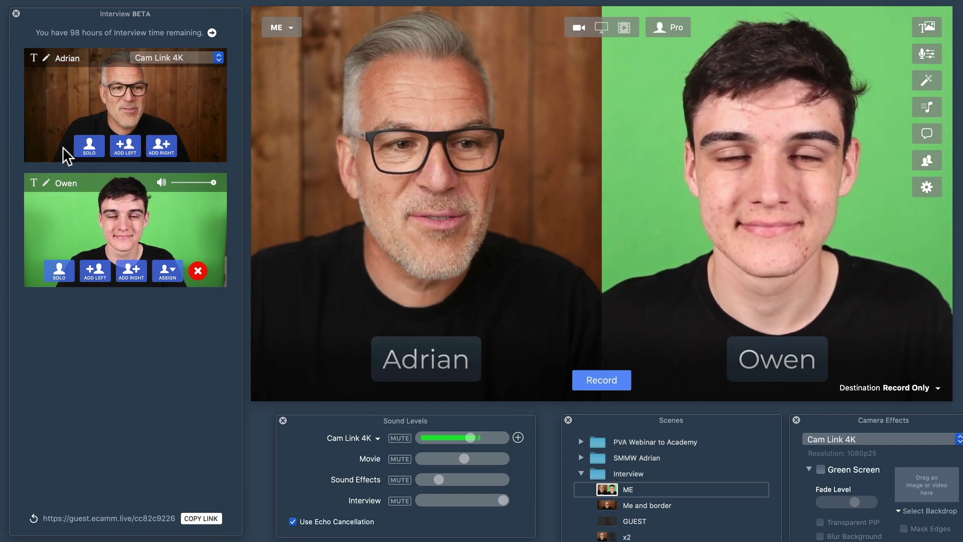
Show the guest solo and the host solo, and restore the split screen with the guest on the right
left_click(59, 270)
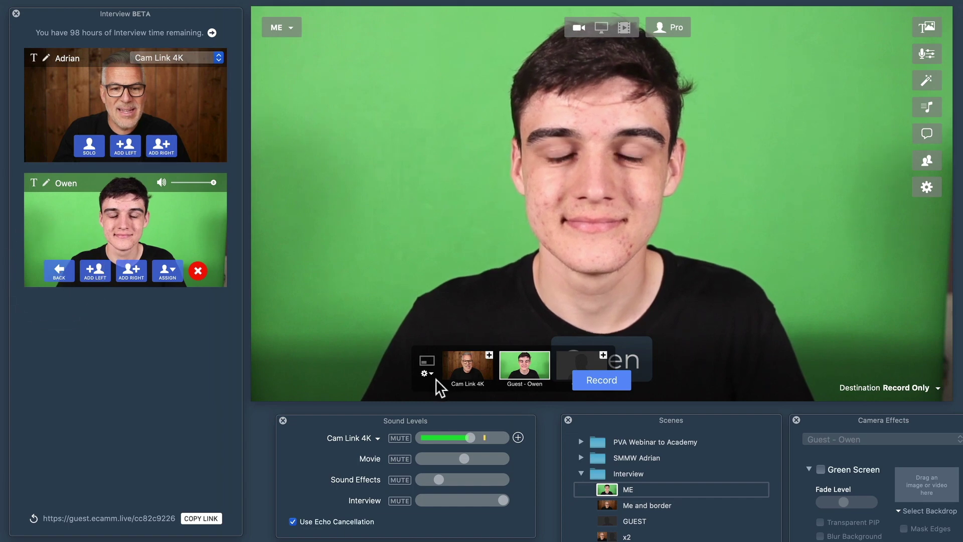
left_click(324, 382)
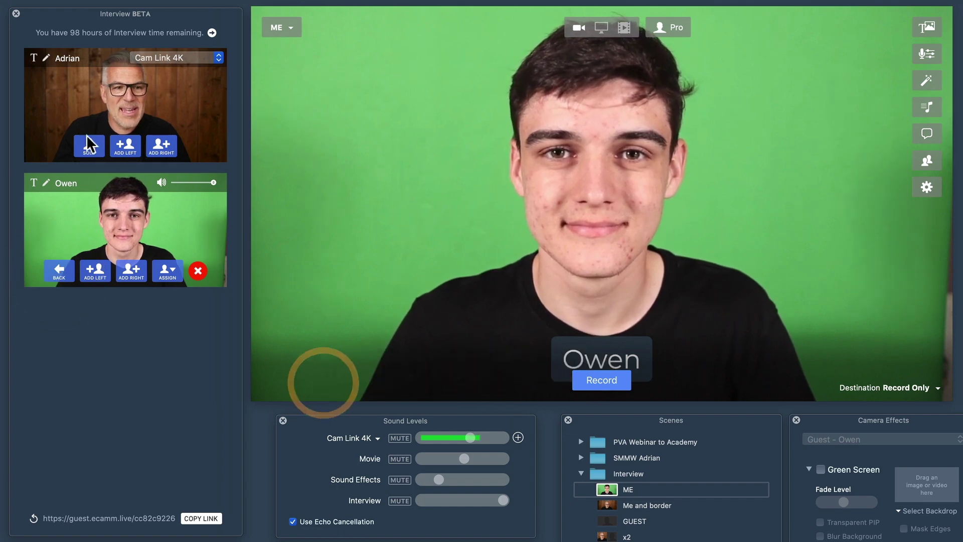
left_click(89, 145)
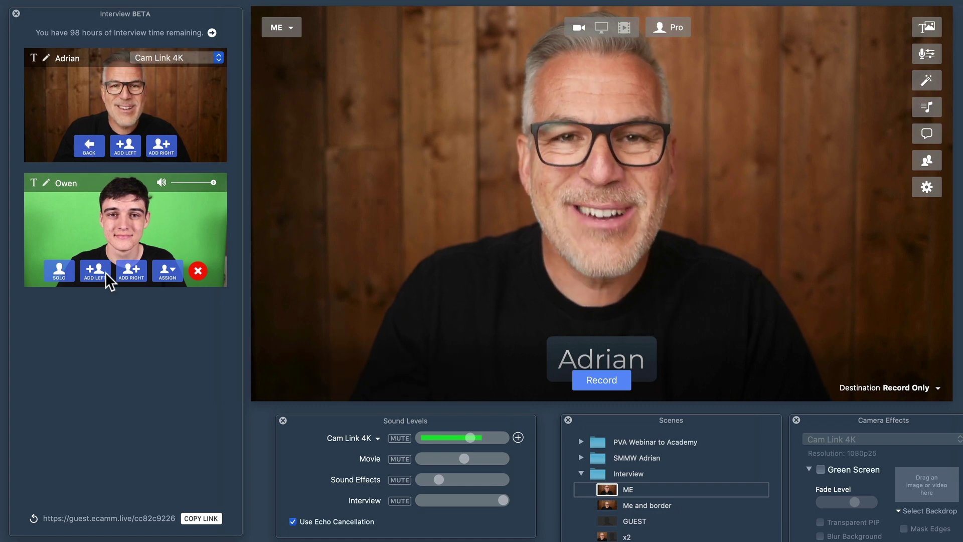
left_click(130, 269)
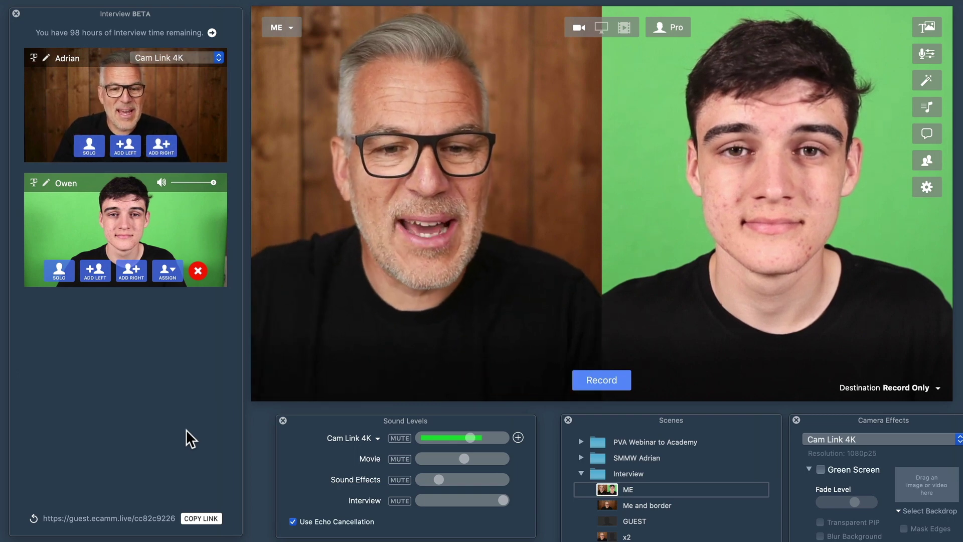
Switch the split screen to picture-in-picture and move the guest's inset to the upper-right corner of the video
mouse_move(363, 288)
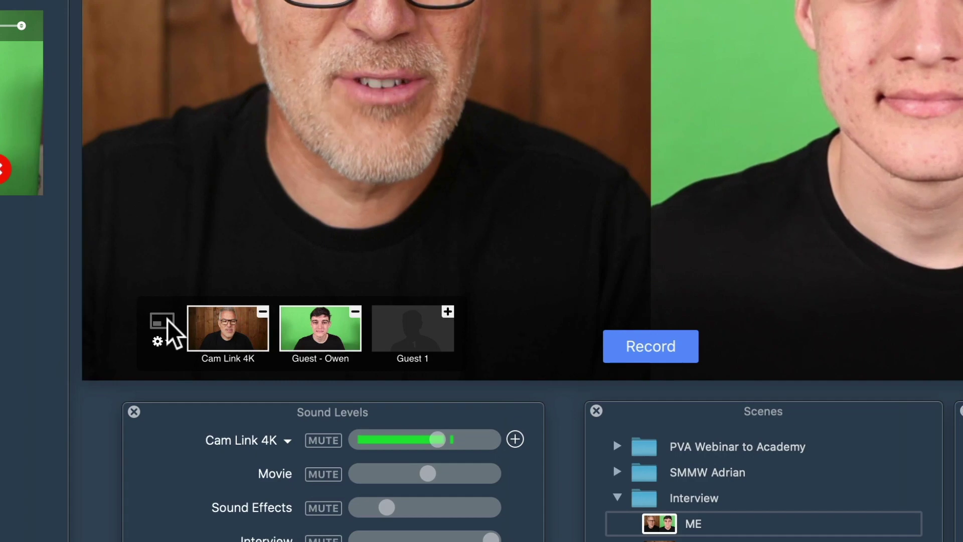
left_click(301, 365)
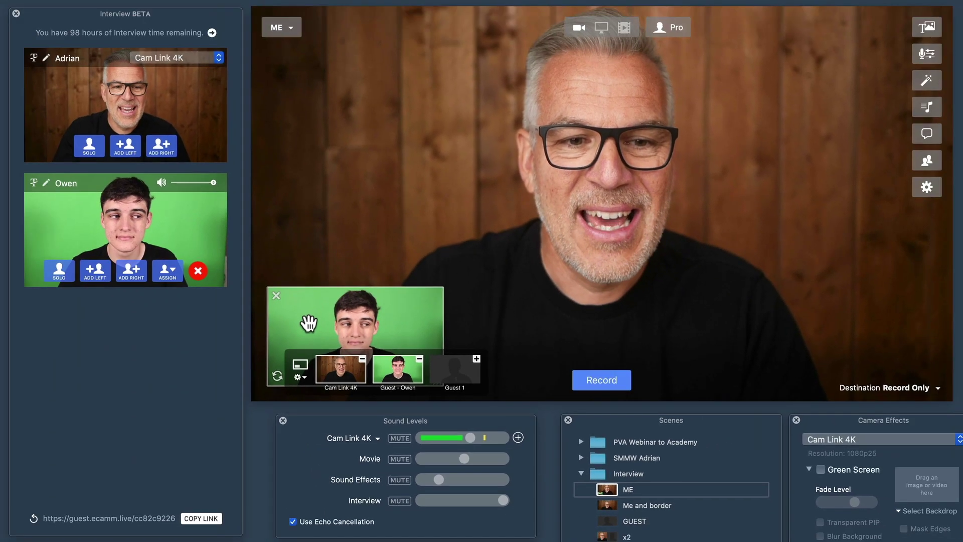
left_click_drag(309, 323, 792, 63)
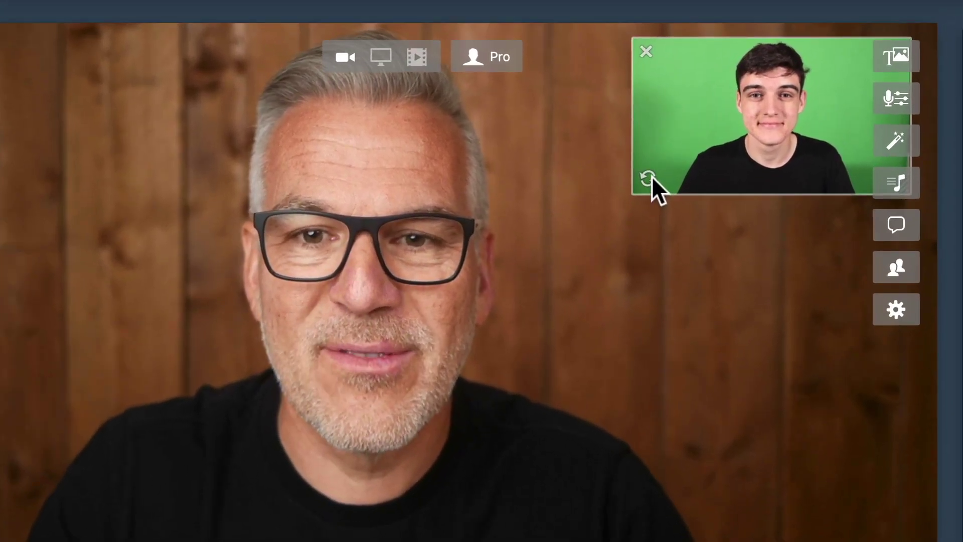
Swap the host and guest between the main view and the inset, swap them back, and return to split screen
left_click(772, 105)
mouse_move(649, 178)
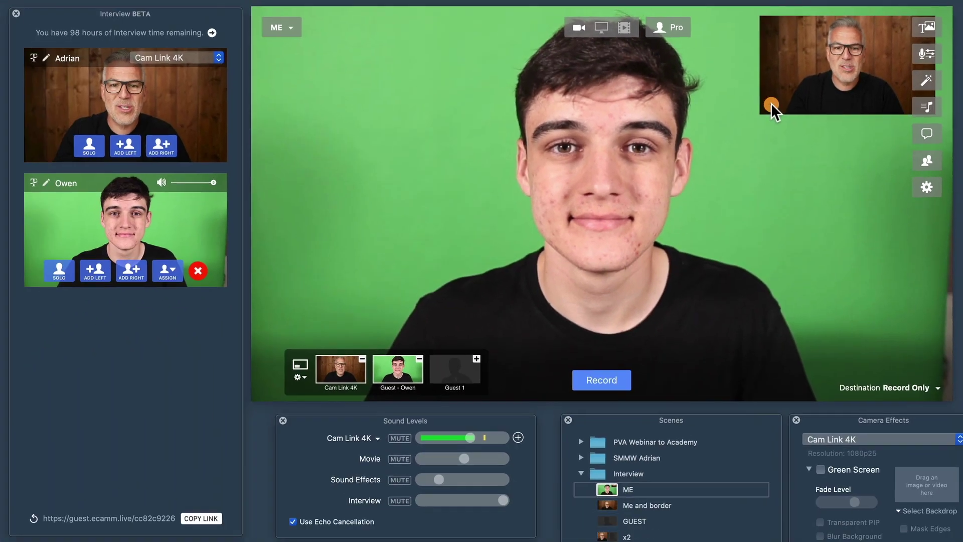
left_click(770, 105)
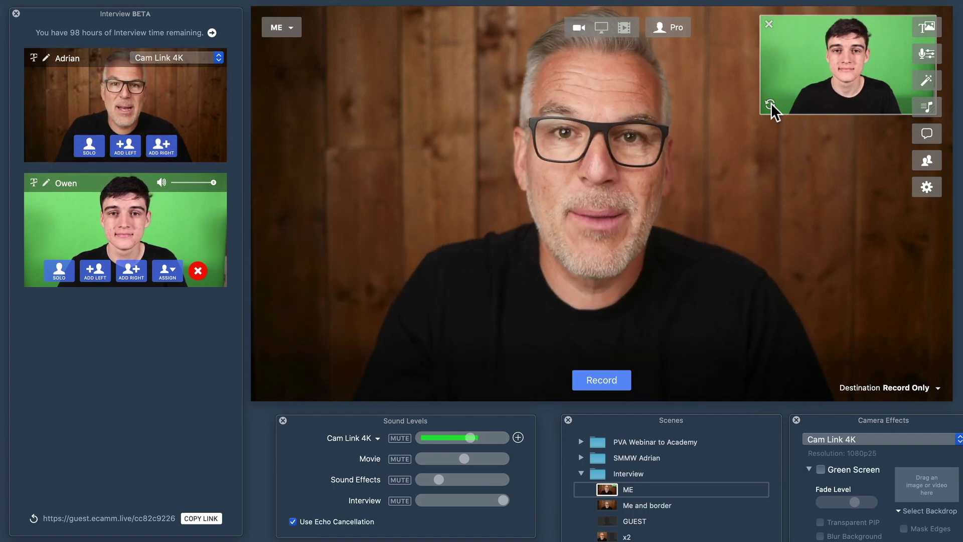
mouse_move(756, 111)
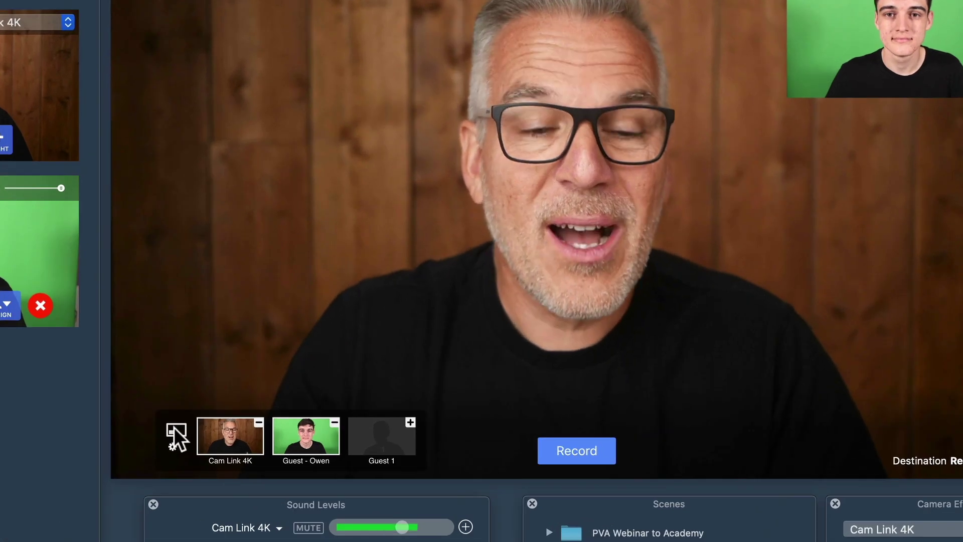
left_click(300, 365)
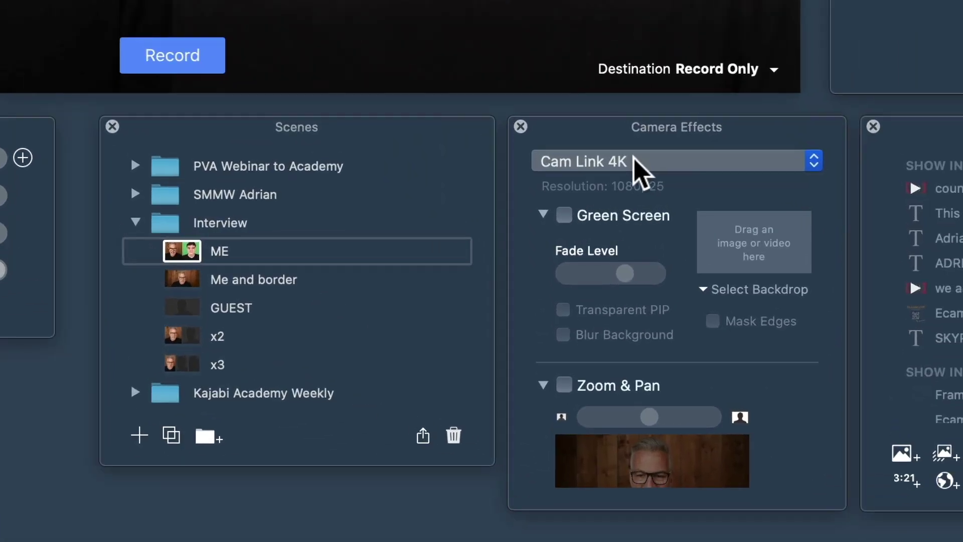
Select the guest's camera in Camera Effects and enable Green Screen for it
left_click(848, 438)
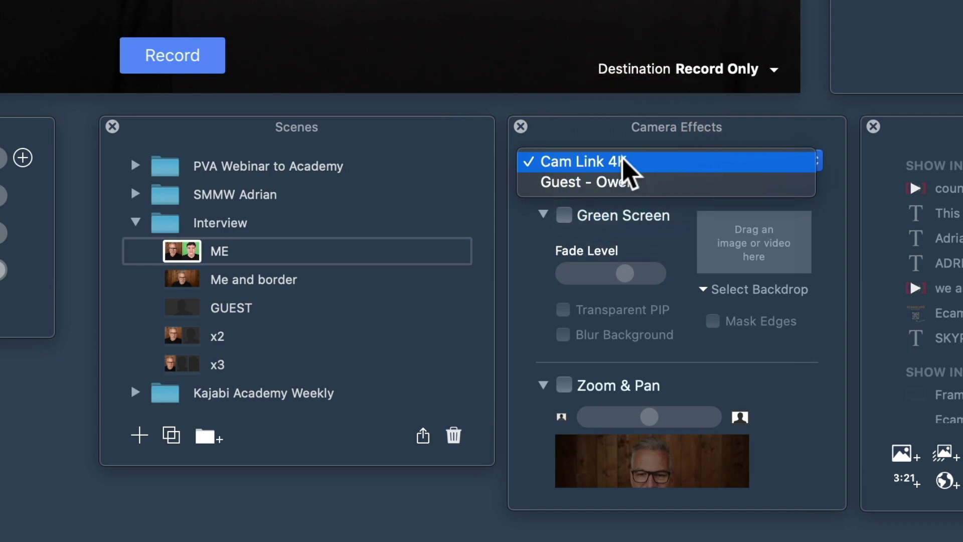
left_click(629, 185)
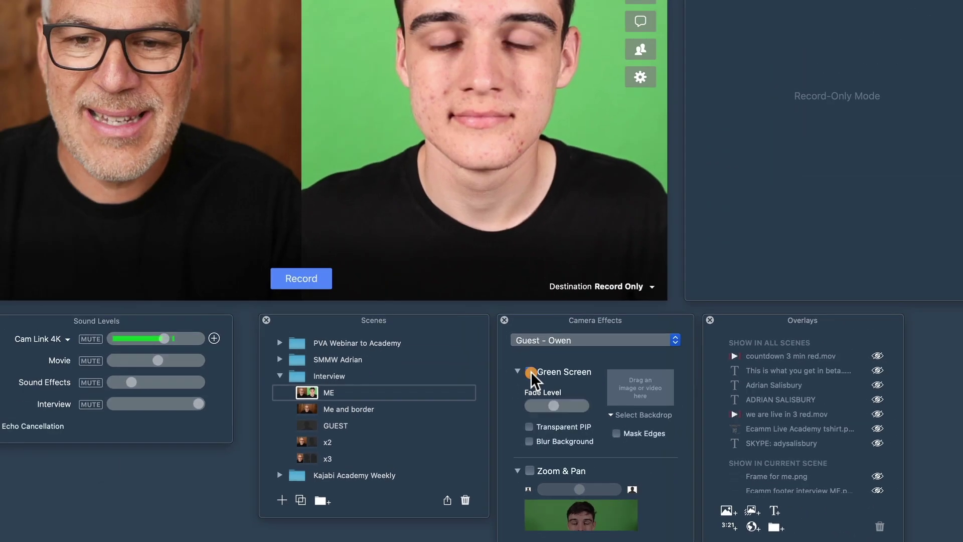
left_click(563, 214)
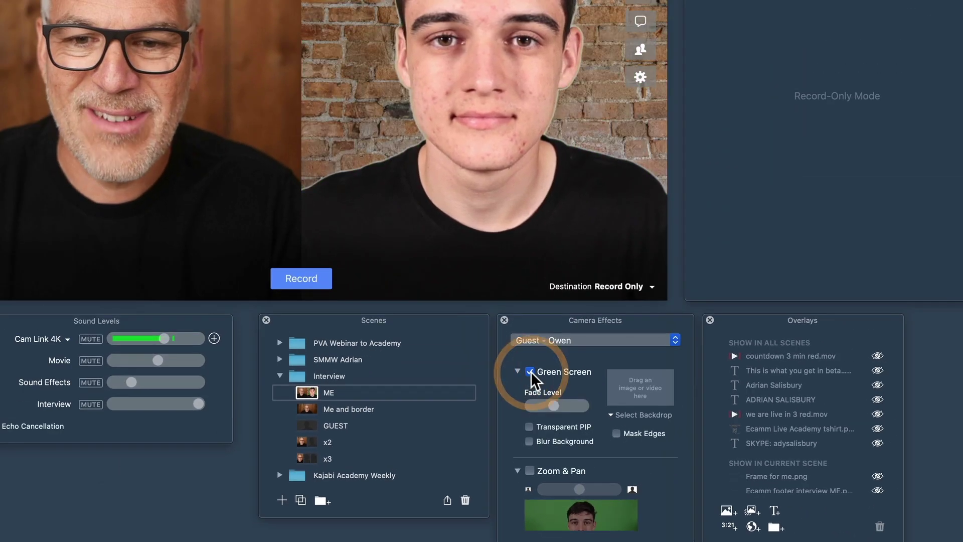
Look through the sample backdrop images and raise the guest's green screen Fade Level
left_click(627, 413)
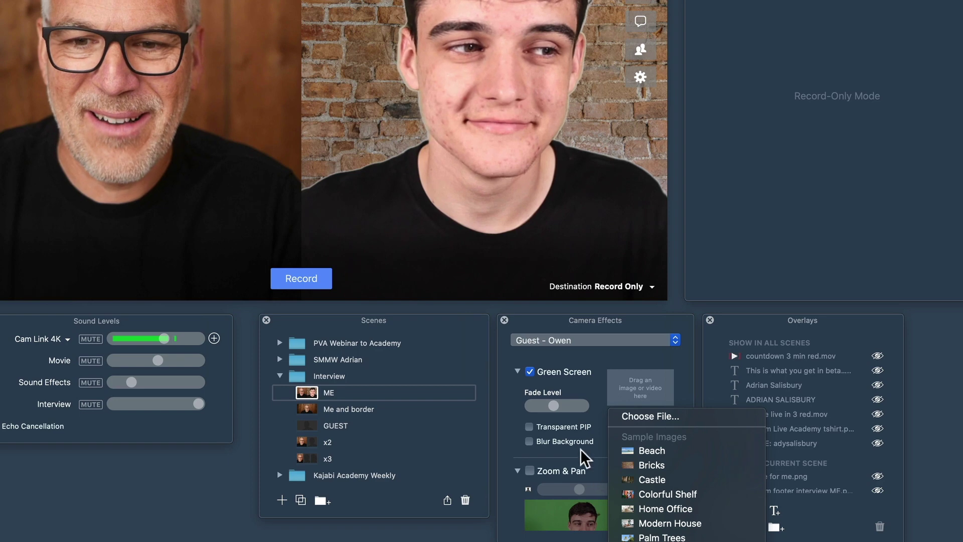
left_click(551, 404)
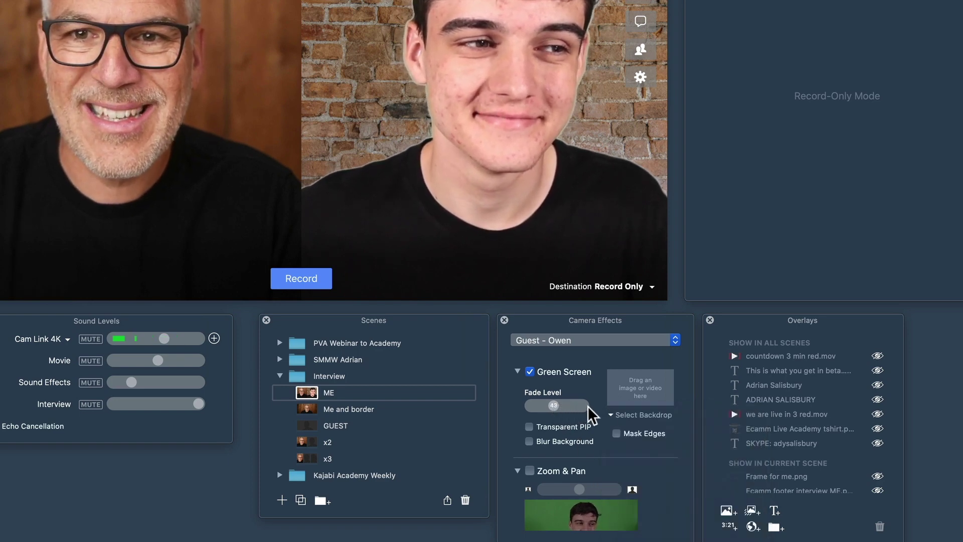
left_click_drag(588, 407, 561, 405)
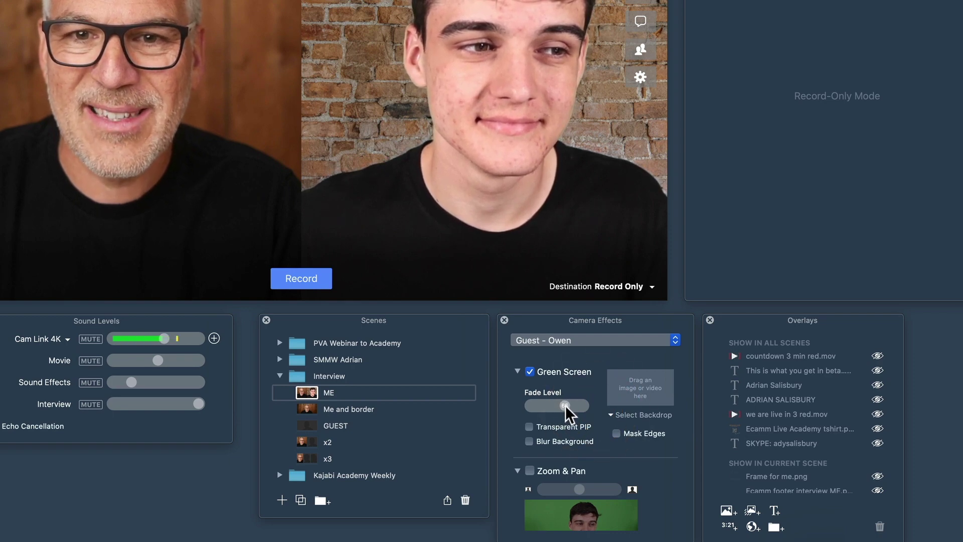
Set the Beach sample image as the guest's green screen backdrop and switch the split screen to picture-in-picture
left_click(622, 416)
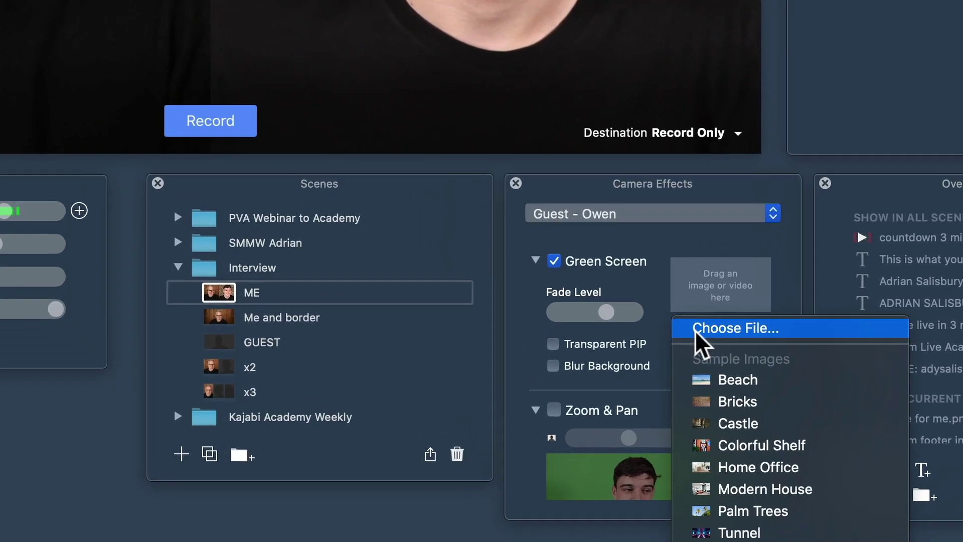
left_click(704, 380)
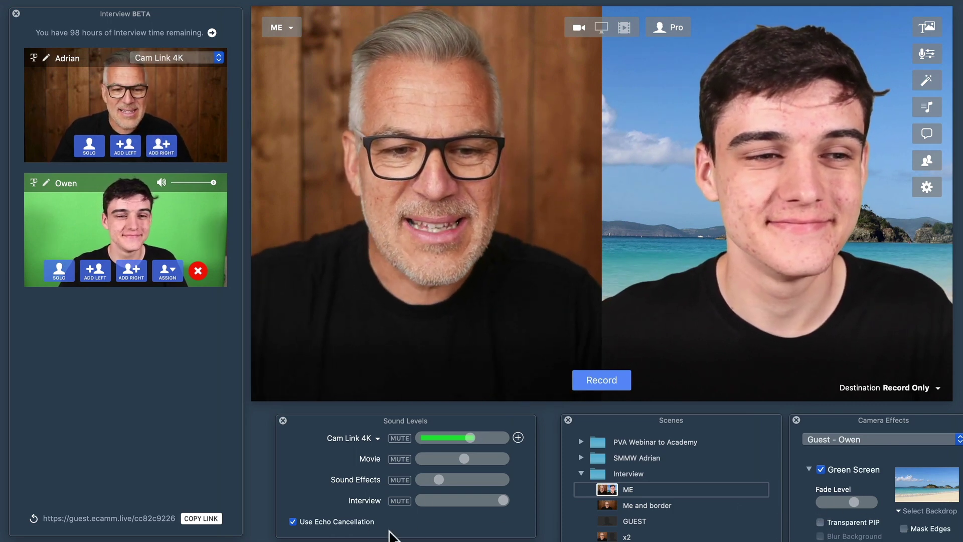
mouse_move(260, 373)
left_click(299, 364)
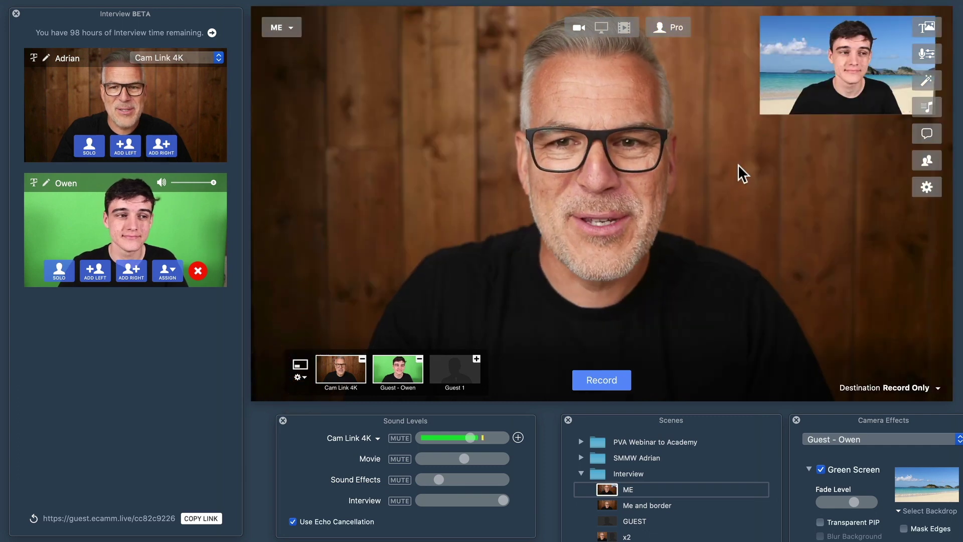
Make the guest's inset background transparent with Transparent PIP and change the inset's shape to Classic (4:3)
mouse_move(797, 54)
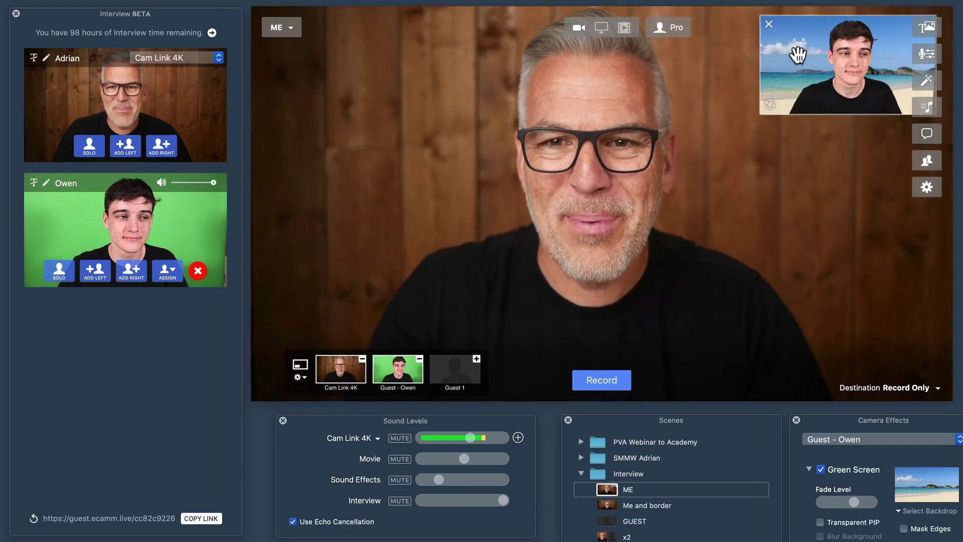
left_click_drag(797, 54, 735, 90)
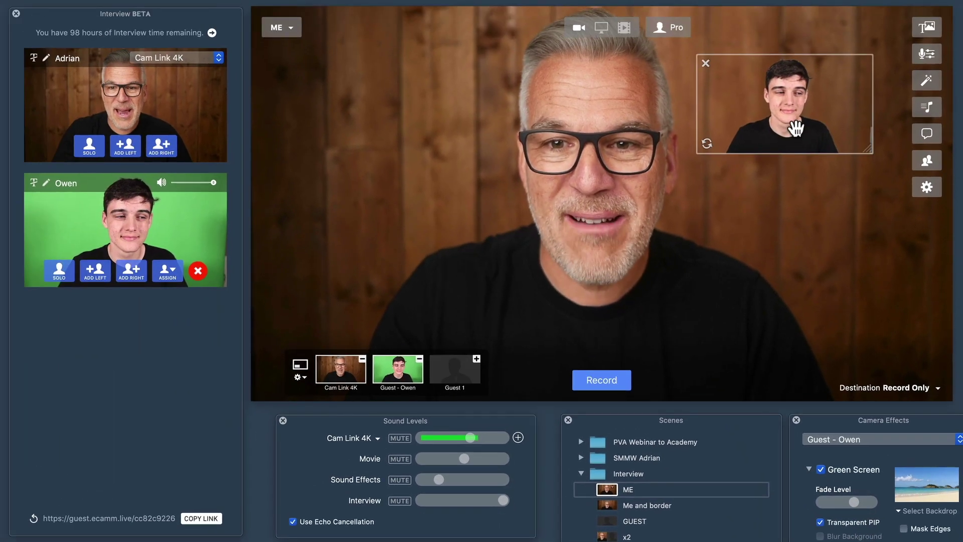
left_click_drag(795, 128, 783, 129)
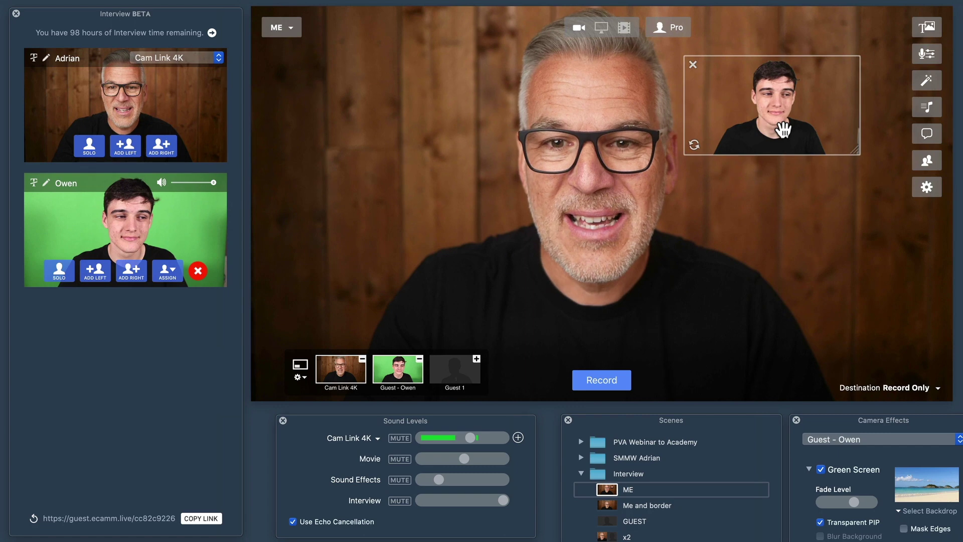
right_click(811, 124)
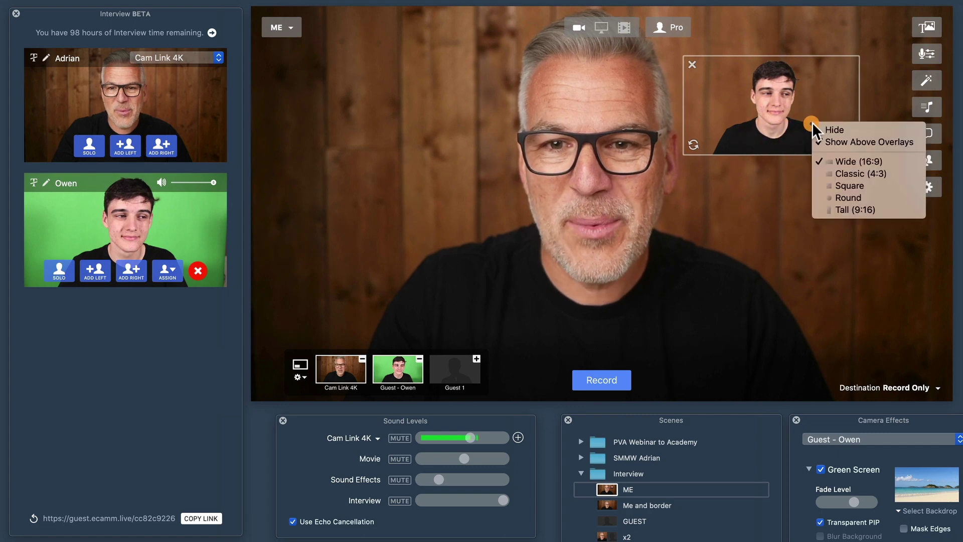
left_click(841, 173)
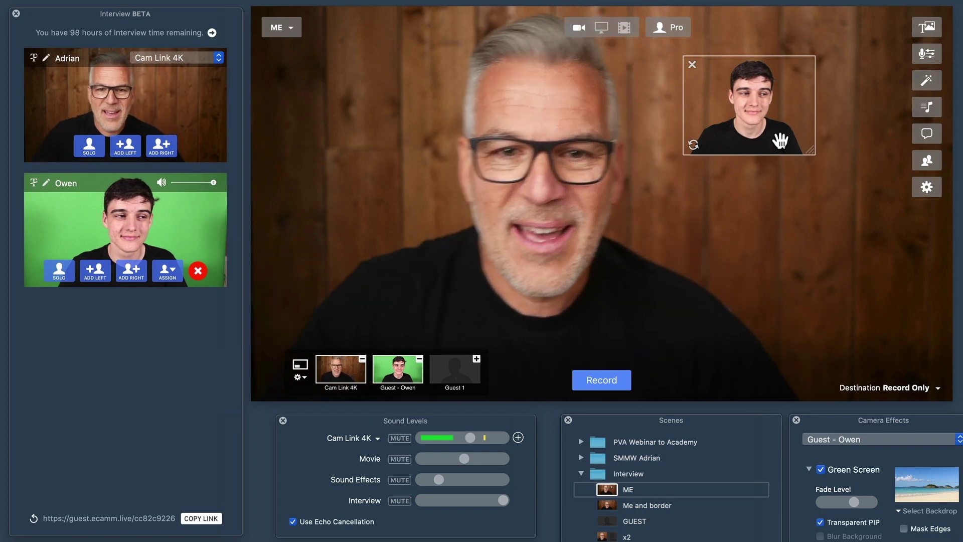
Enlarge the guest's transparent inset to about the host's size beside him, and finally shrink it and place it beyond his shoulder
left_click_drag(780, 140, 729, 122)
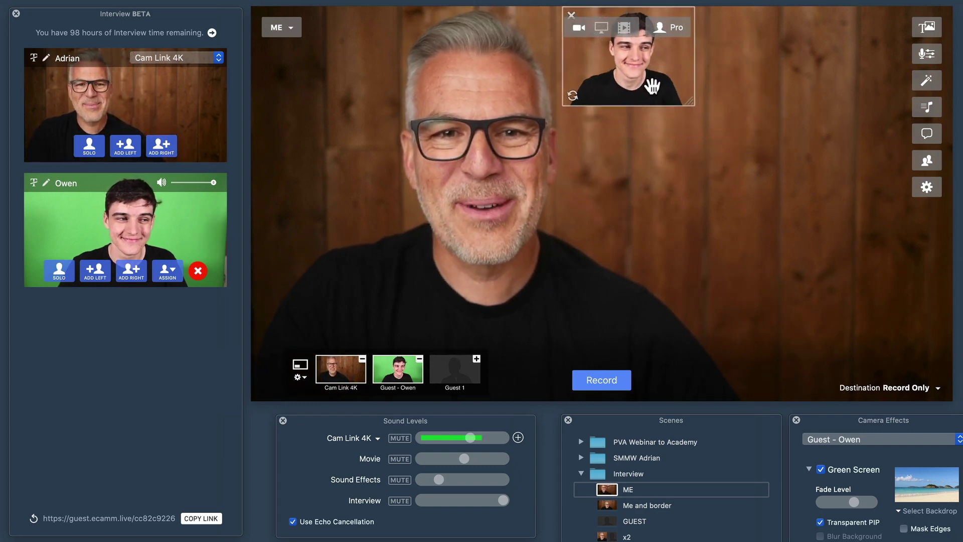
left_click_drag(704, 117, 853, 341)
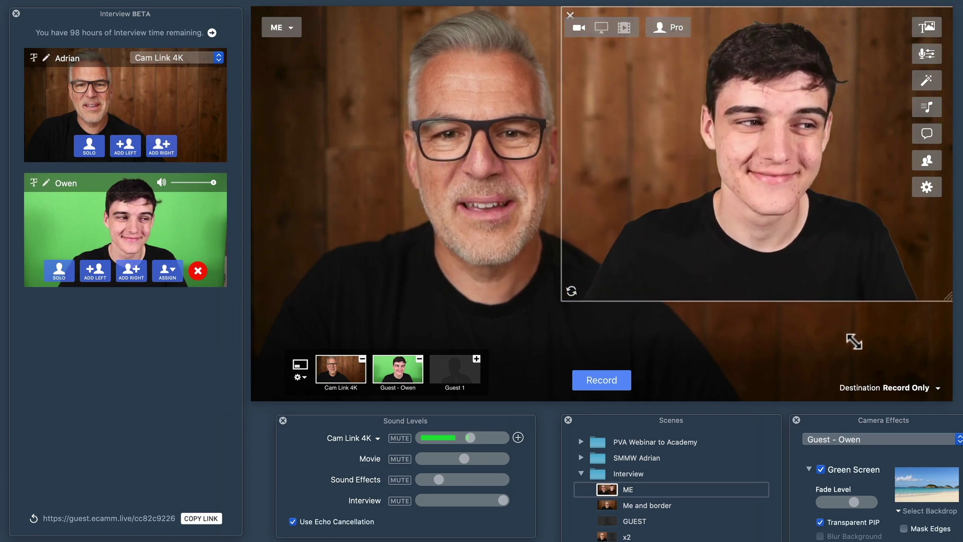
left_click_drag(830, 265, 813, 254)
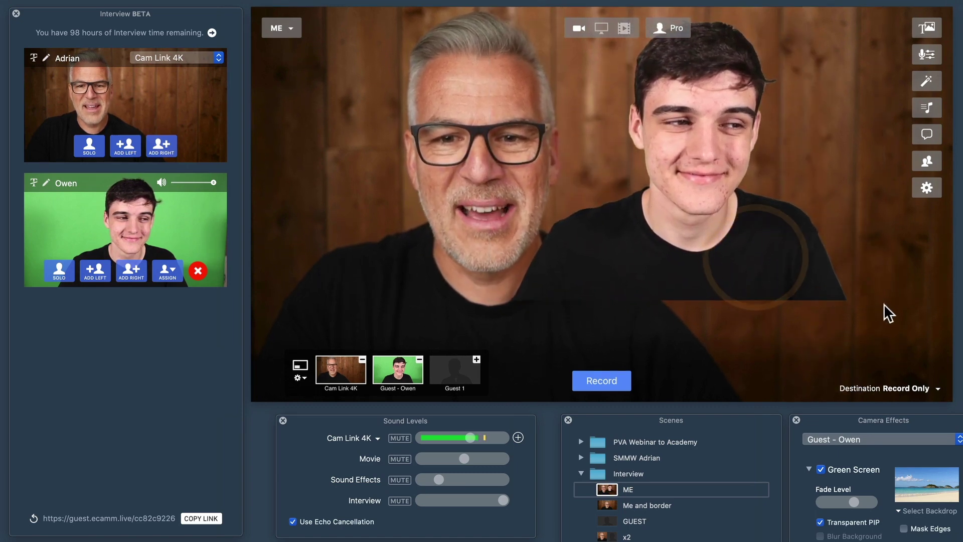
left_click_drag(807, 290, 770, 284)
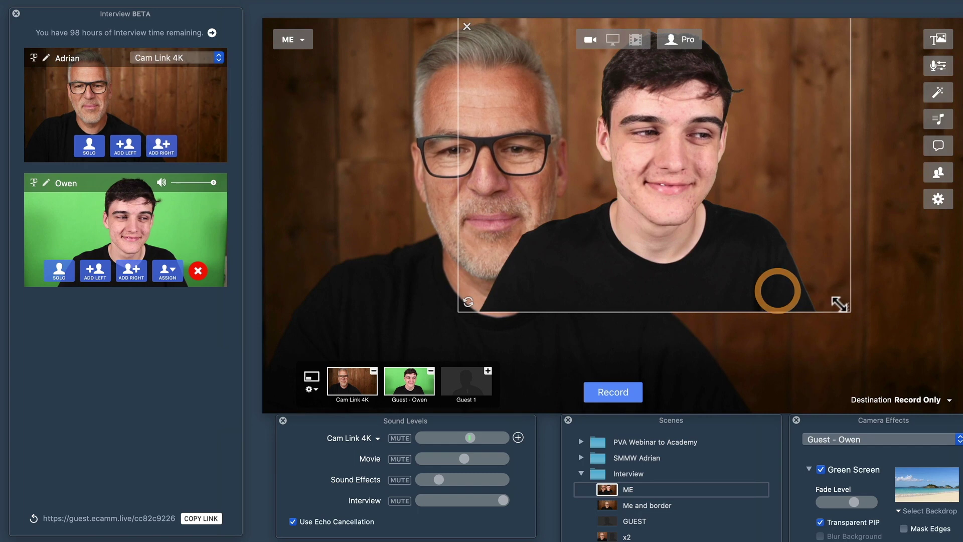
left_click_drag(855, 319, 954, 405)
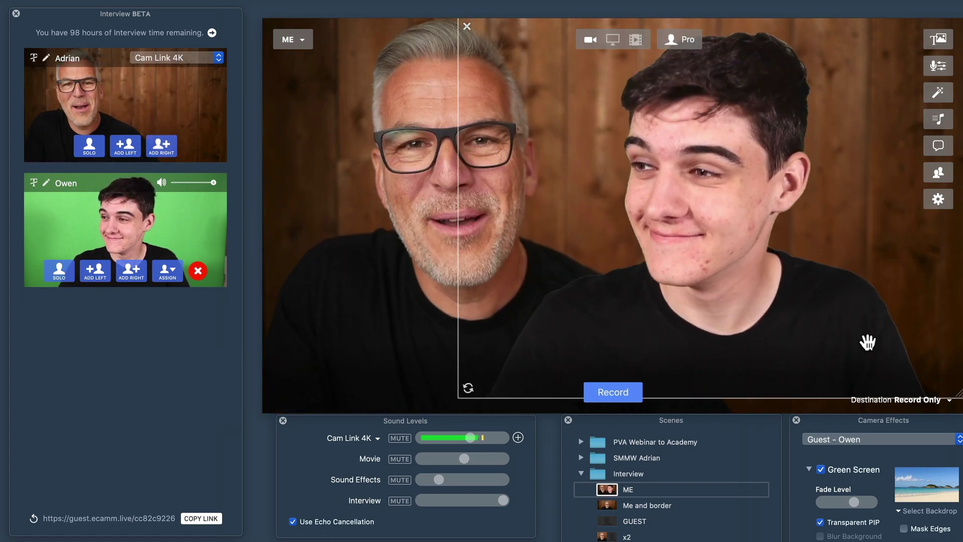
left_click_drag(943, 399, 787, 210)
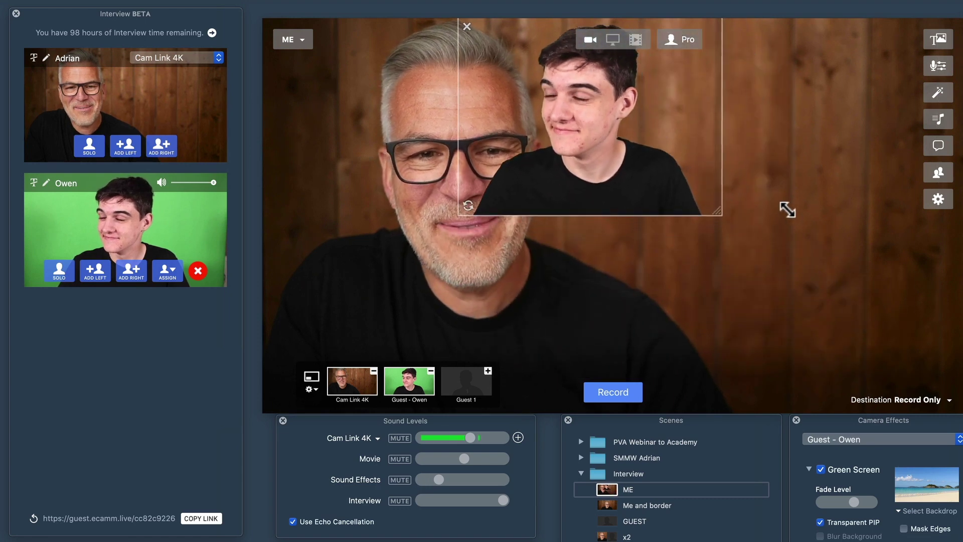
left_click_drag(686, 171, 849, 223)
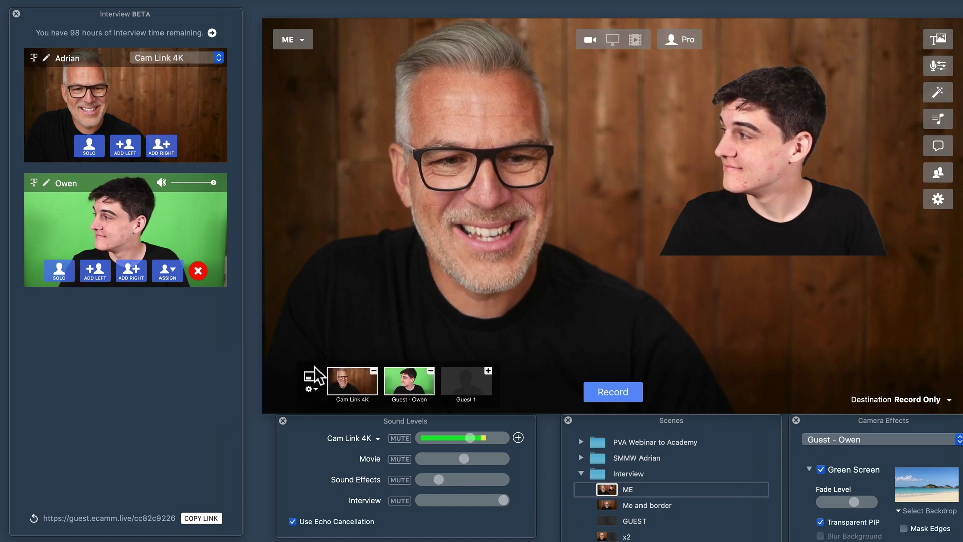
Return to split screen and replace the guest's green screen backdrop with the Home Office sample image
left_click(311, 376)
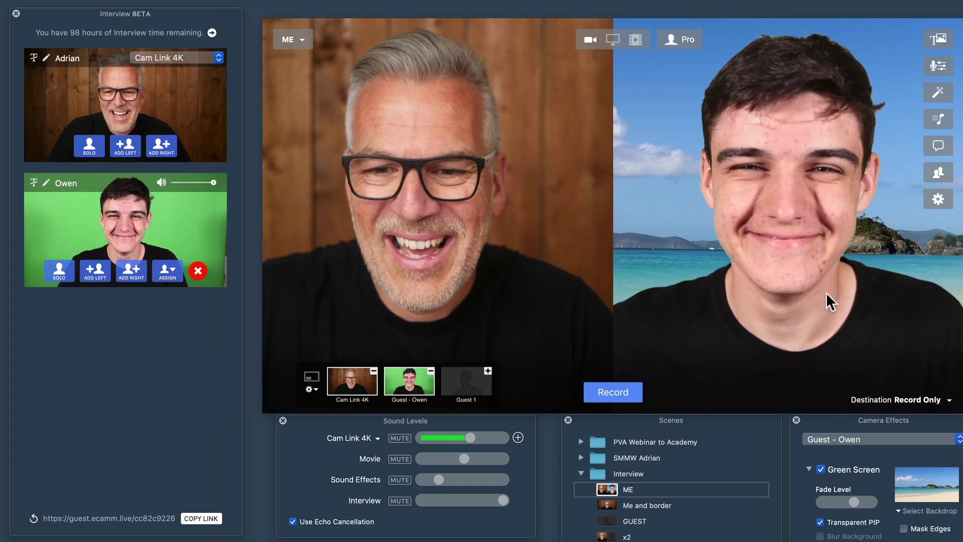
left_click(923, 510)
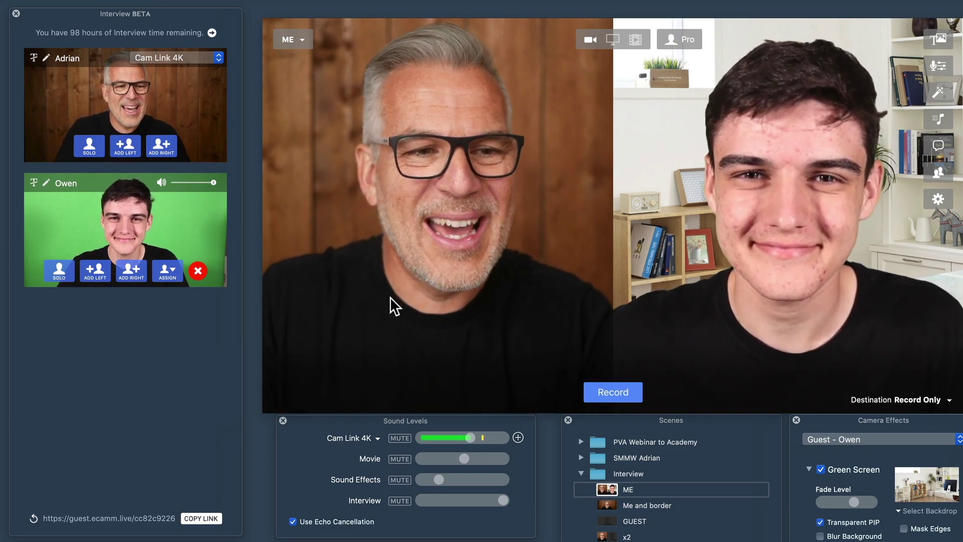
Show the host's camera solo, switch to the guest's camera solo, and return to the host solo
mouse_move(370, 178)
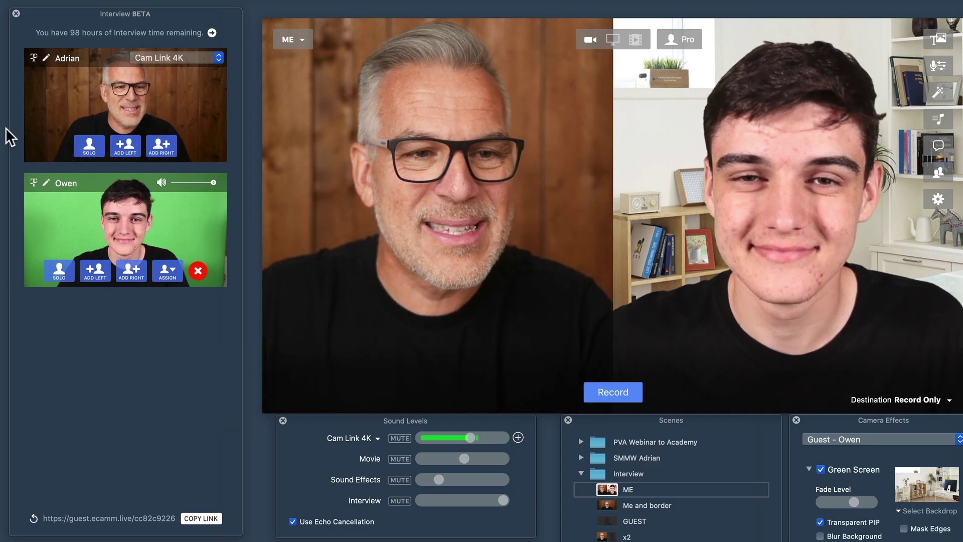
left_click(89, 147)
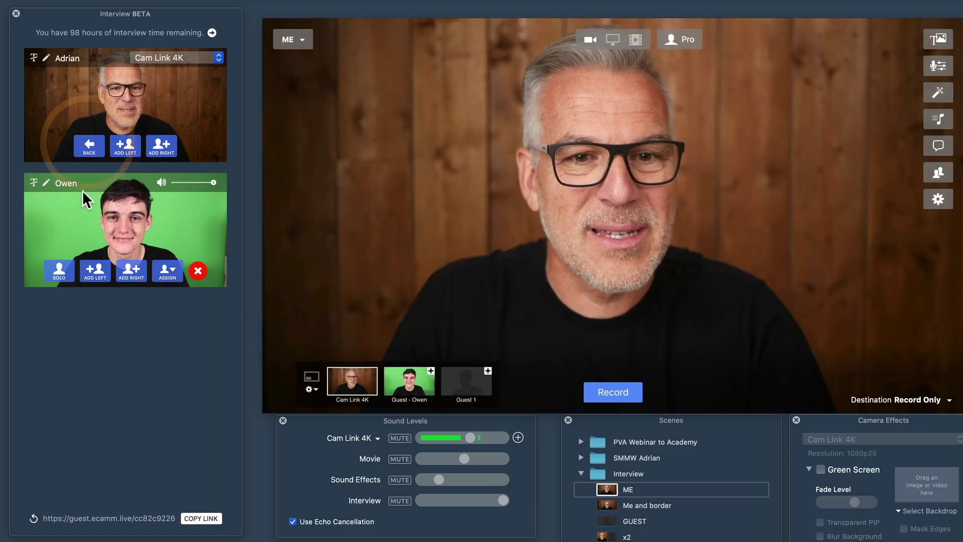
left_click(58, 270)
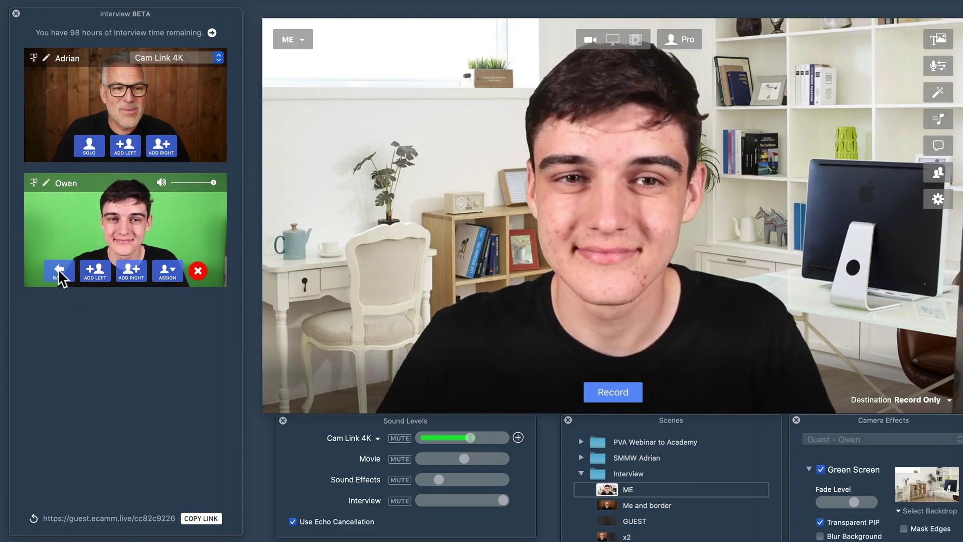
left_click(89, 146)
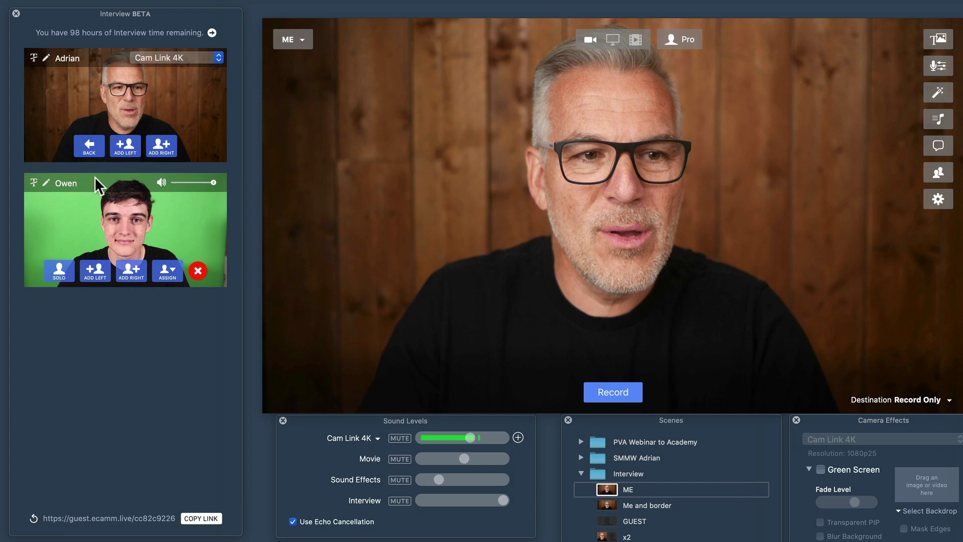
Add the guest to the left of the host in split screen, and move the guest to the right side
left_click(96, 273)
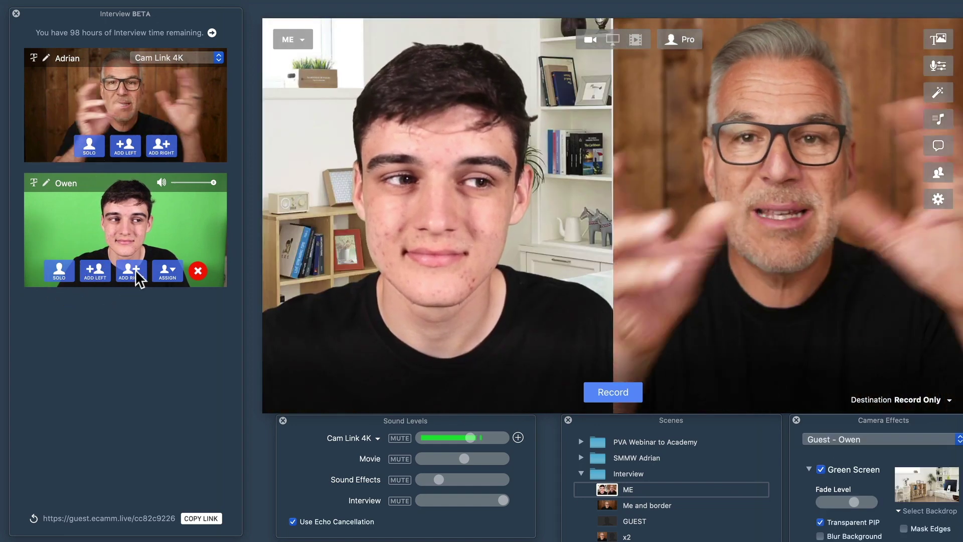
left_click(136, 271)
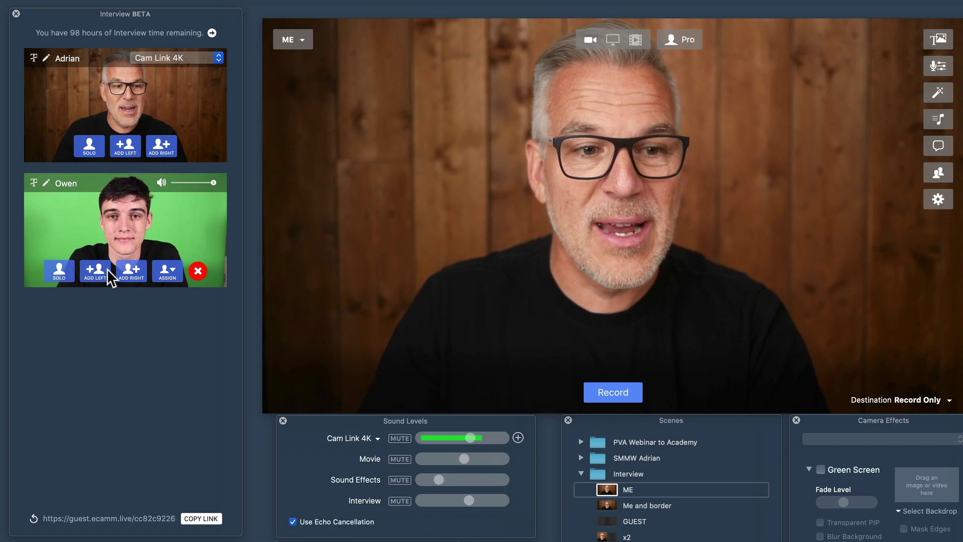
left_click(128, 269)
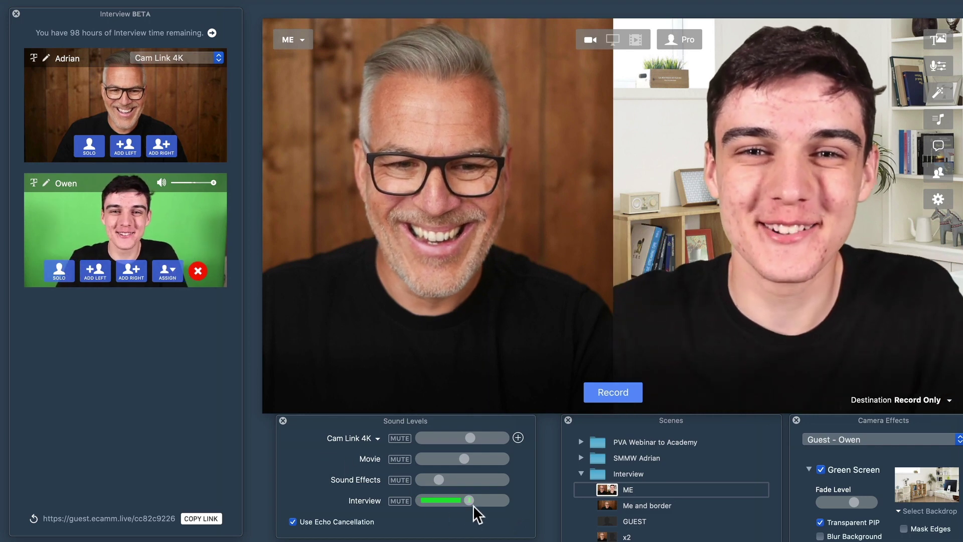
Raise the Interview sound level slightly and put the host's camera on screen alone
mouse_move(469, 499)
left_click_drag(470, 499, 484, 499)
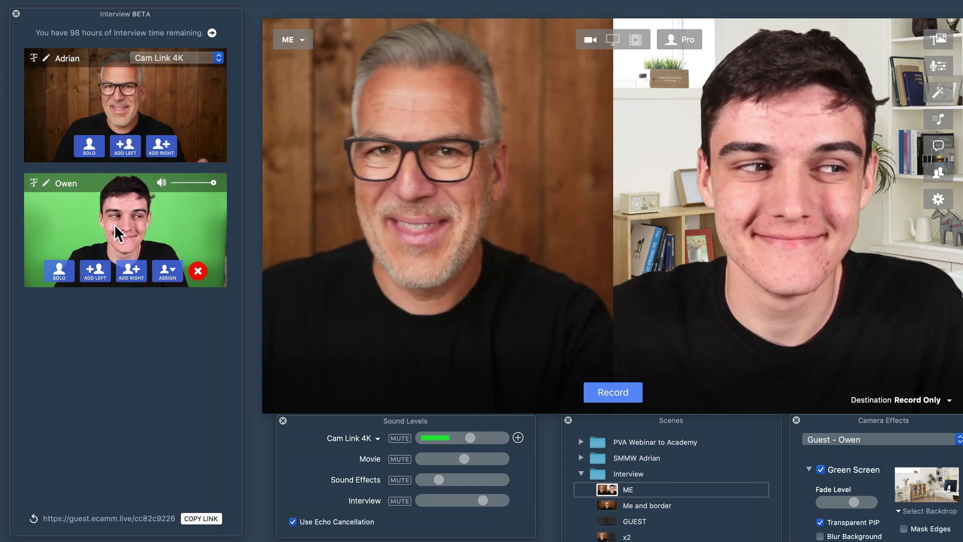
left_click(90, 145)
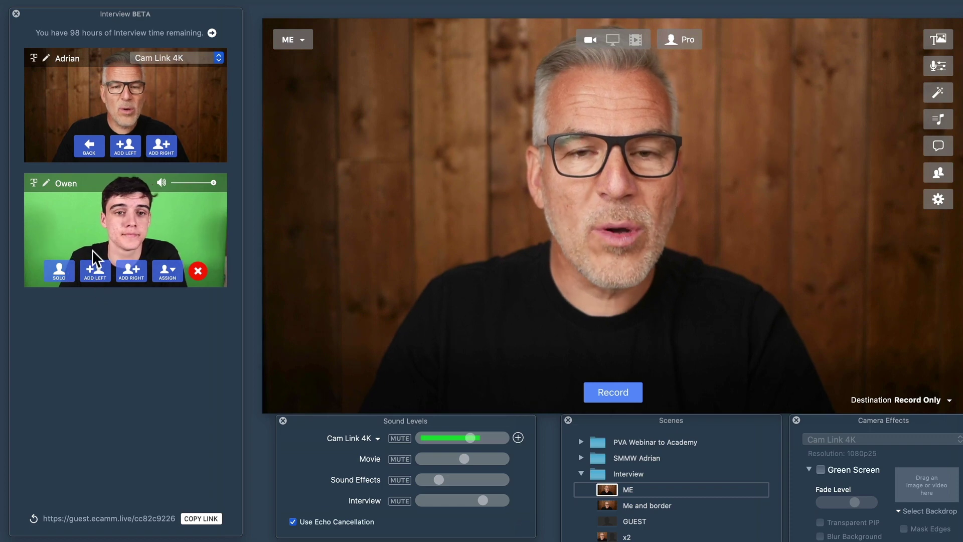
Mute and unmute the guest in the Interview window, and do the same for the Interview channel in Sound Levels
left_click(160, 181)
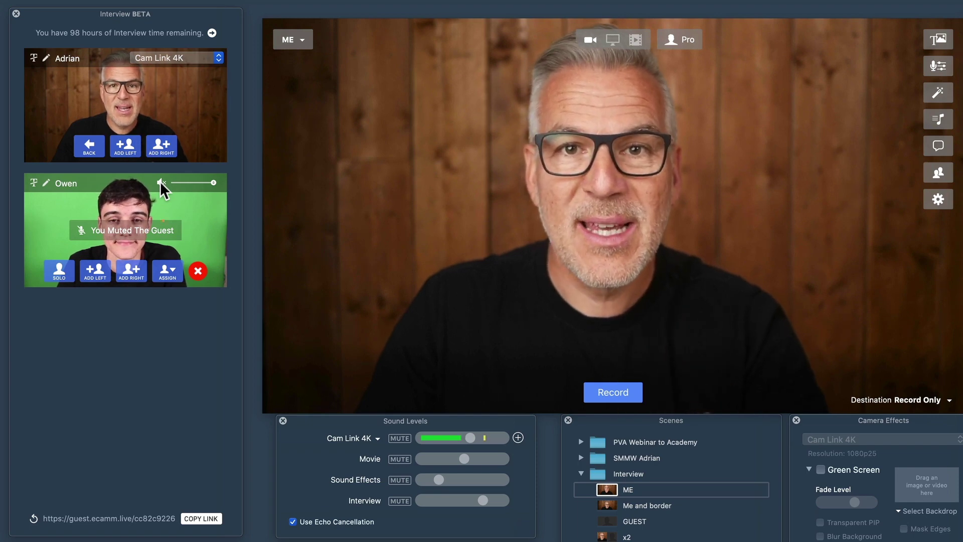
left_click(161, 182)
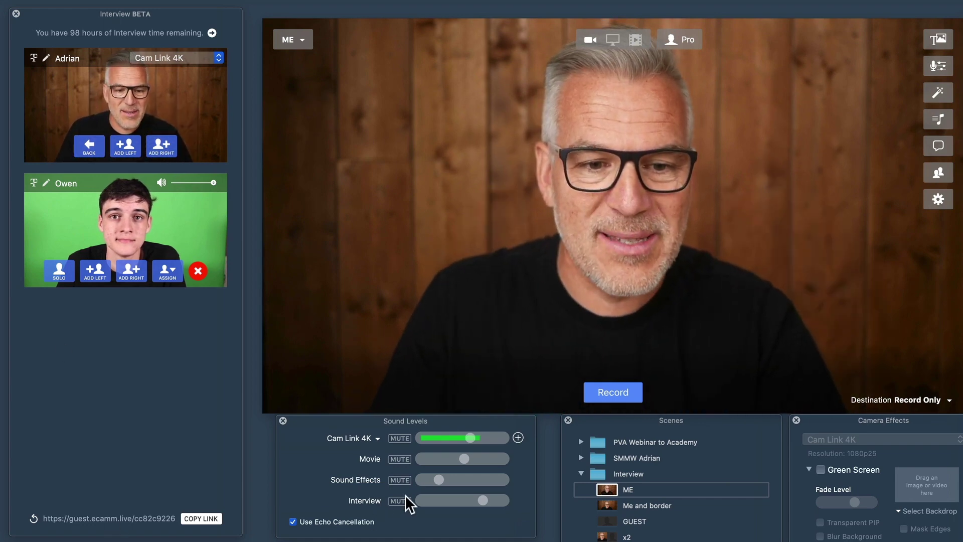
left_click(399, 500)
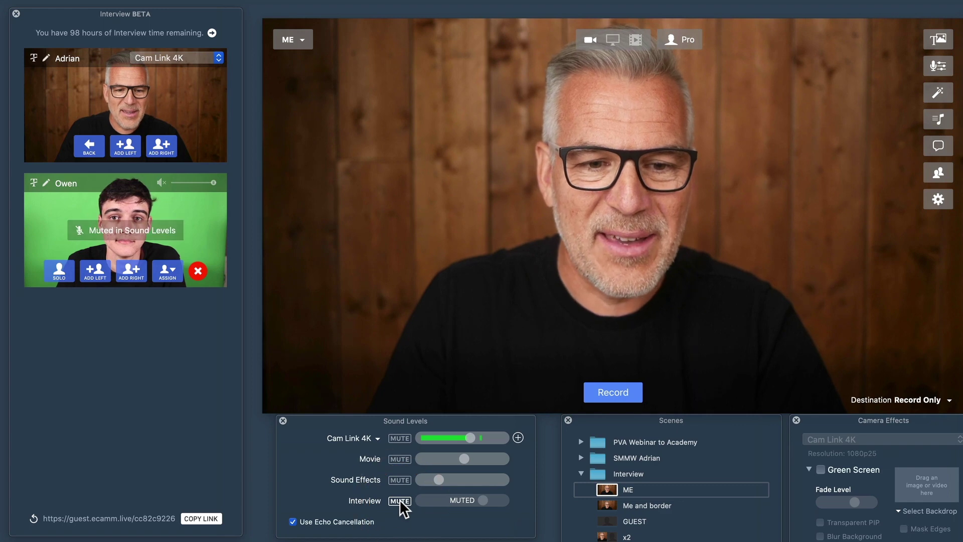
left_click(400, 500)
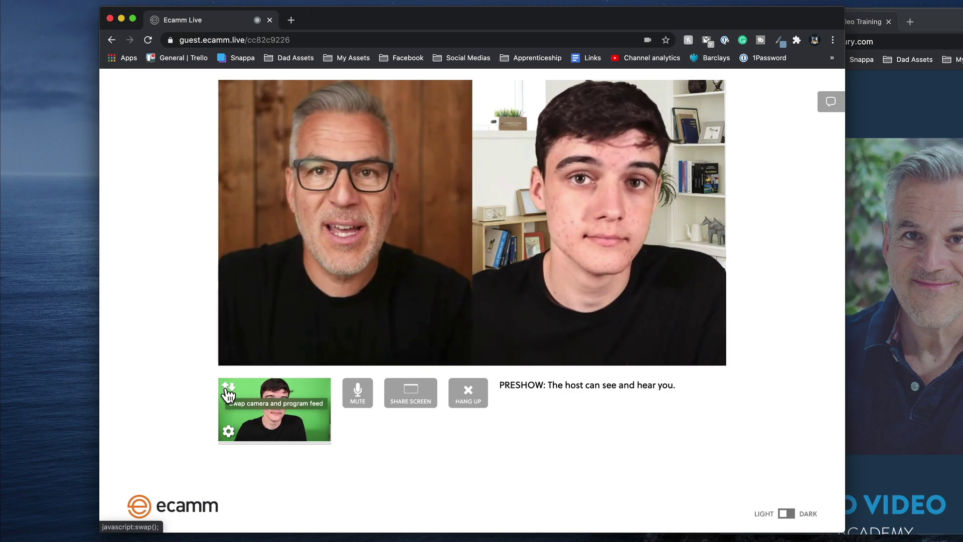
Customise the guest's browser page with the camera and program feeds swapped, the Dark theme, and the comments area open
left_click(228, 395)
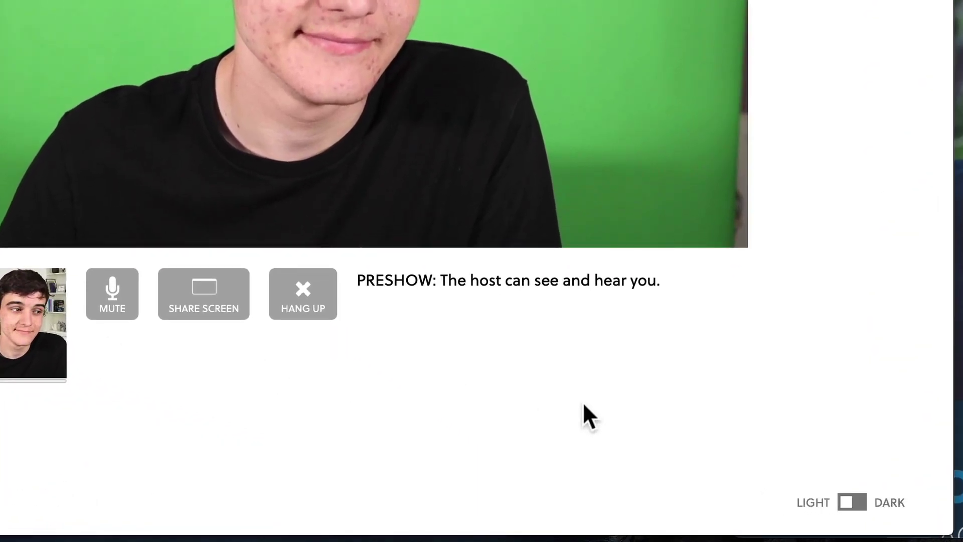
left_click(785, 513)
left_click(850, 504)
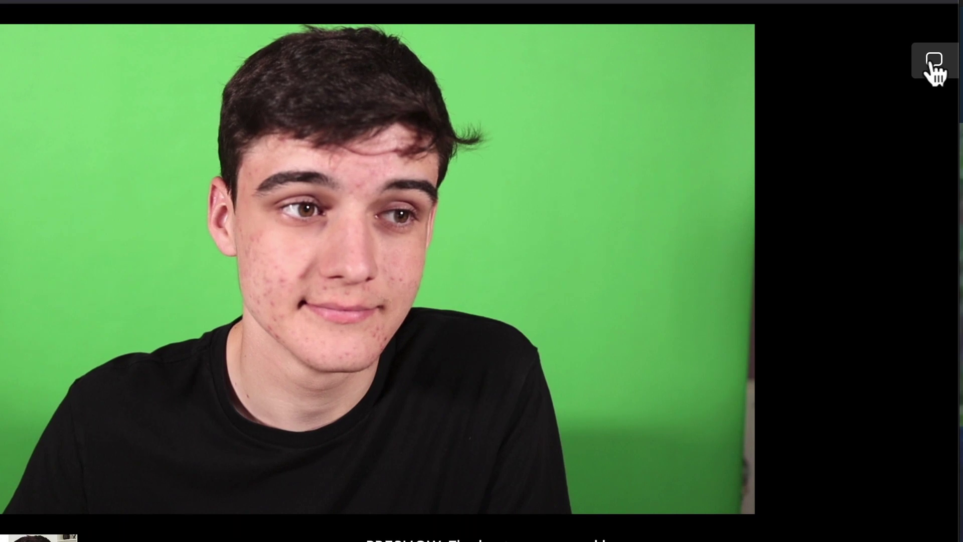
left_click(932, 63)
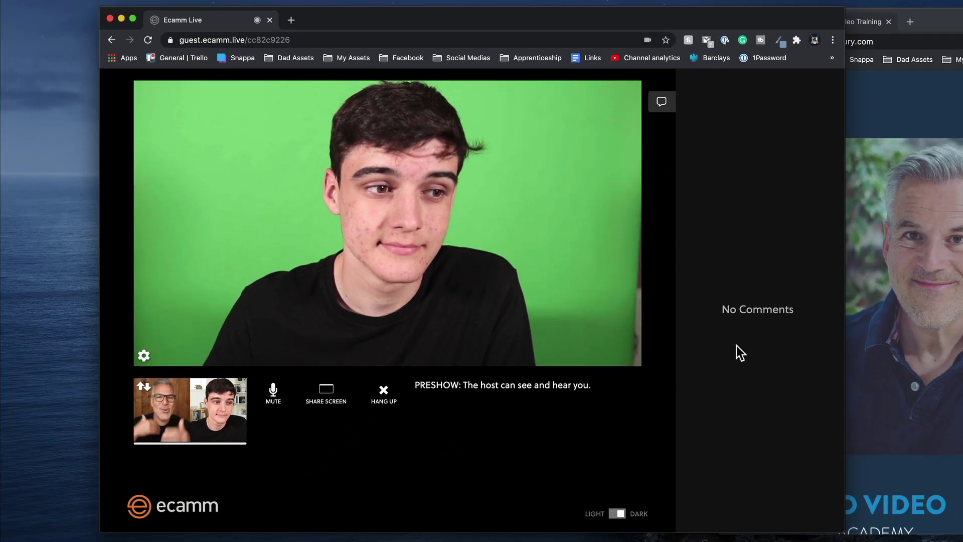
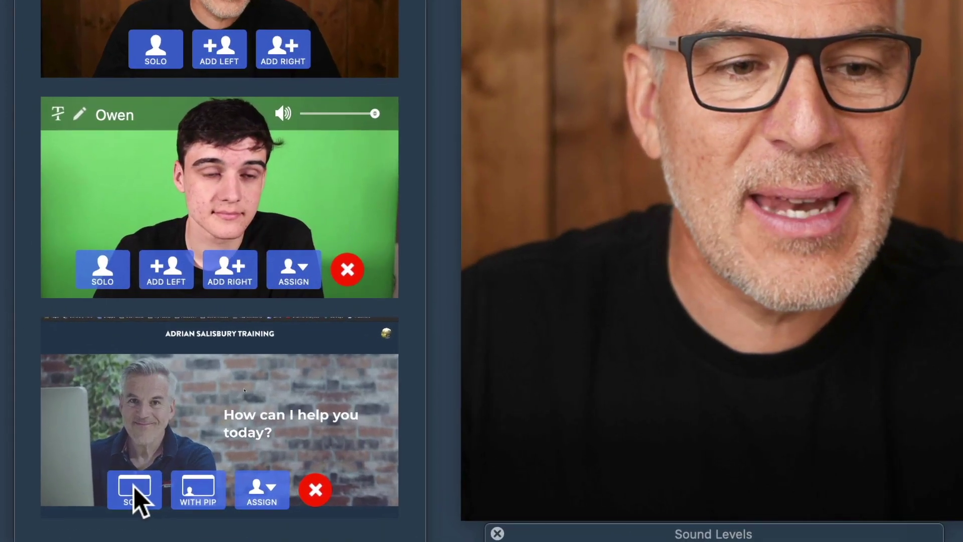
Show the guest's shared screen solo in the video
left_click(134, 491)
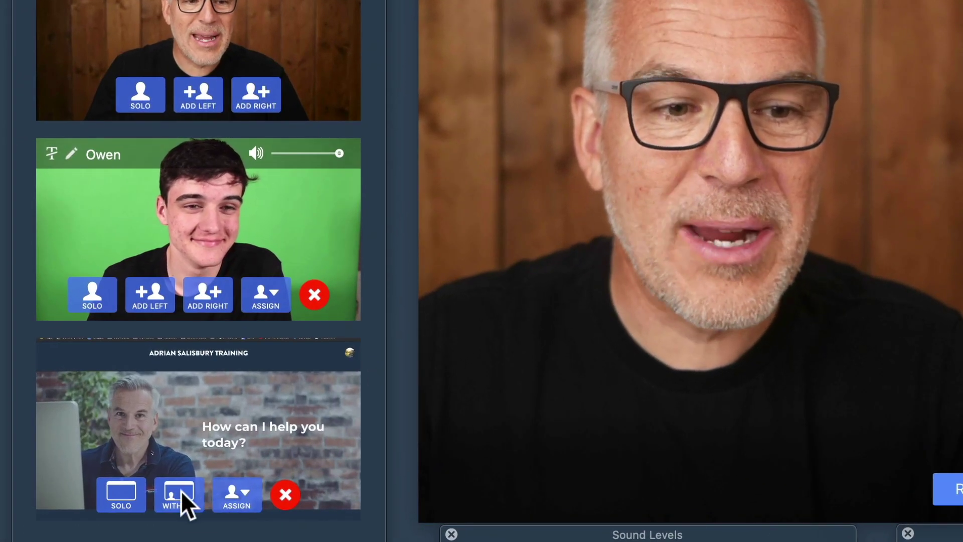
Show the guest's shared screen with an opaque camera picture-in-picture, shrunk and placed in the video's upper-right corner
left_click(180, 490)
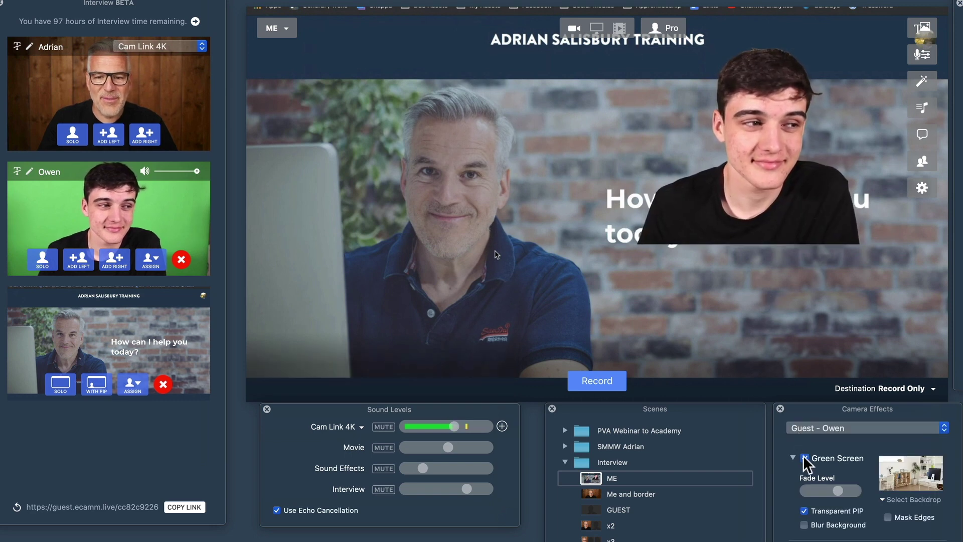
left_click(804, 510)
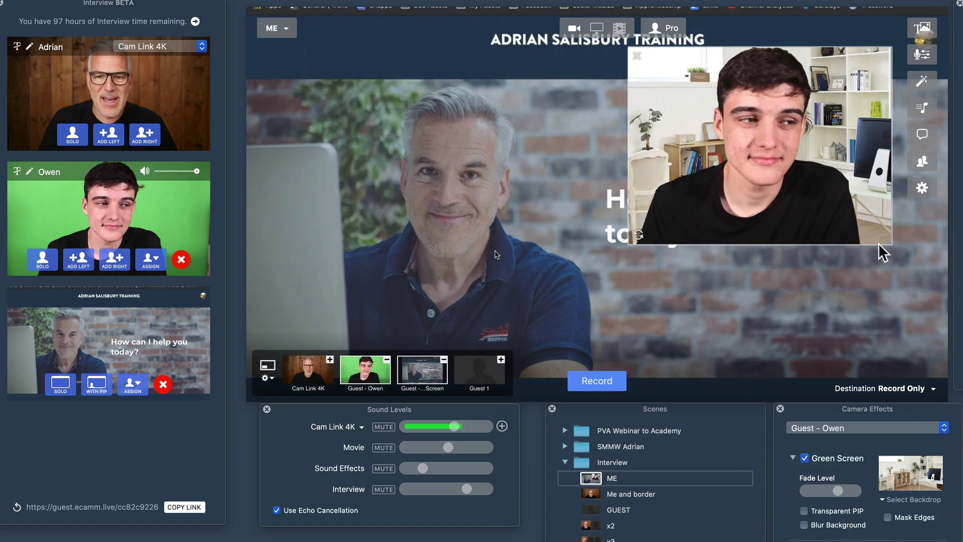
left_click_drag(884, 240, 829, 173)
left_click_drag(731, 130, 806, 105)
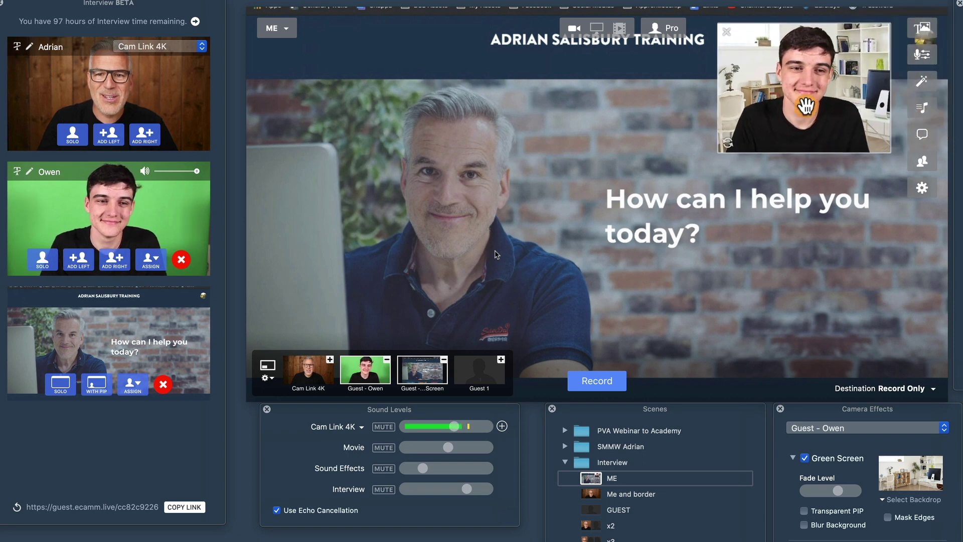
Try the Round shape for the guest's picture-in-picture, then set it to Wide (16:9)
right_click(806, 107)
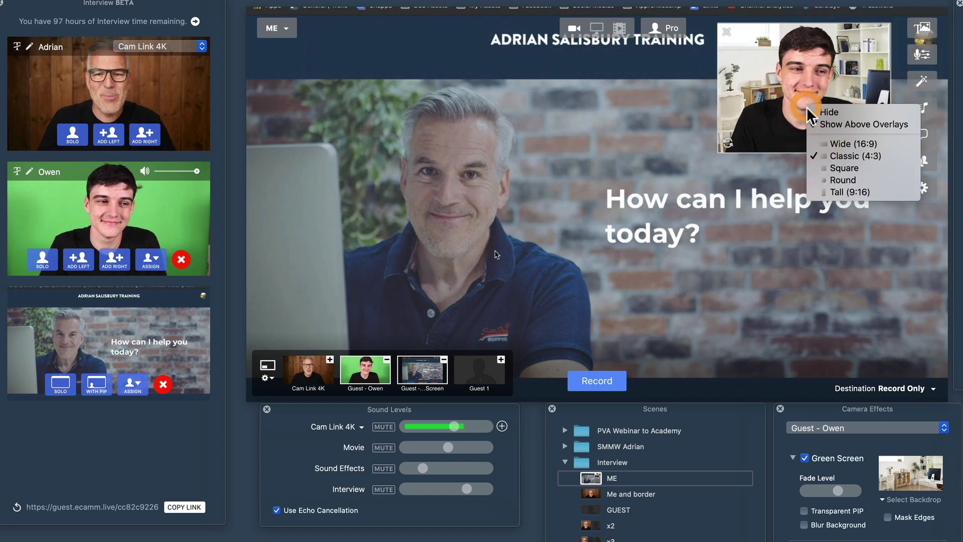
left_click(823, 178)
left_click_drag(806, 102, 831, 86)
right_click(835, 101)
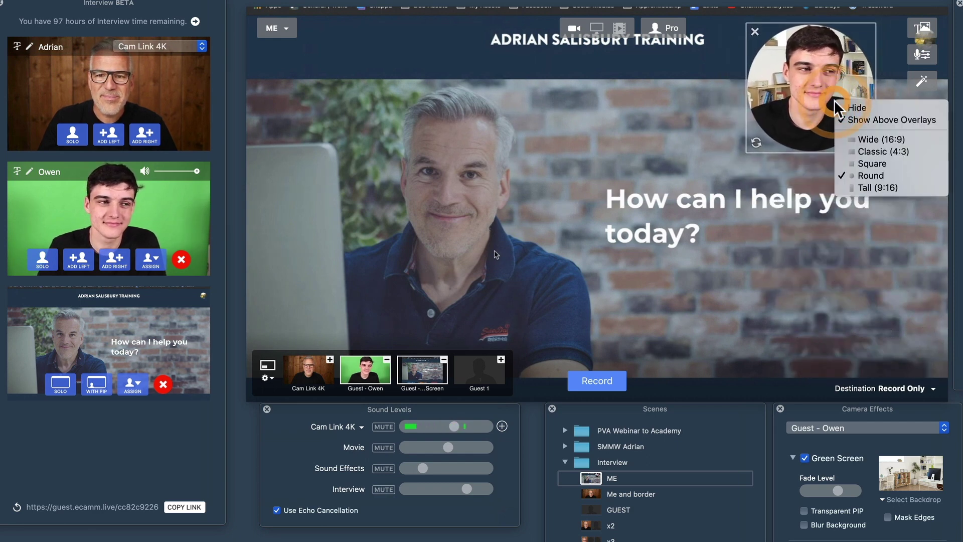
left_click(851, 137)
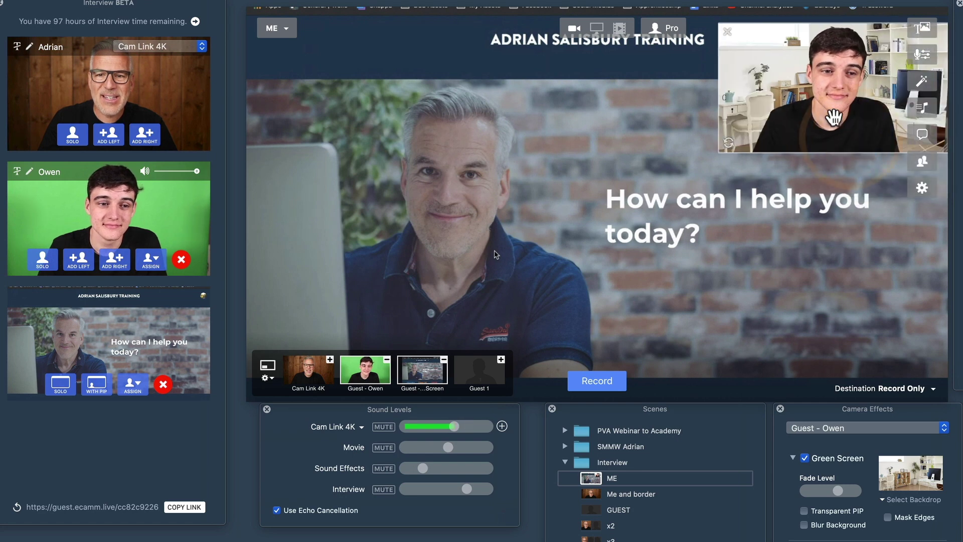
Add the host's camera to the picture-in-picture beside the guest, and place it smaller in the video's upper-left corner
left_click(329, 358)
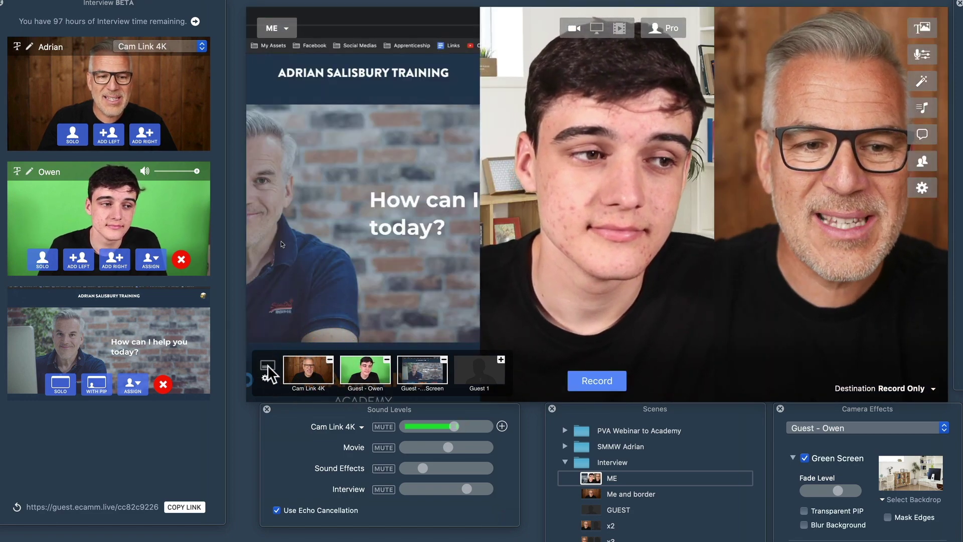
left_click(268, 366)
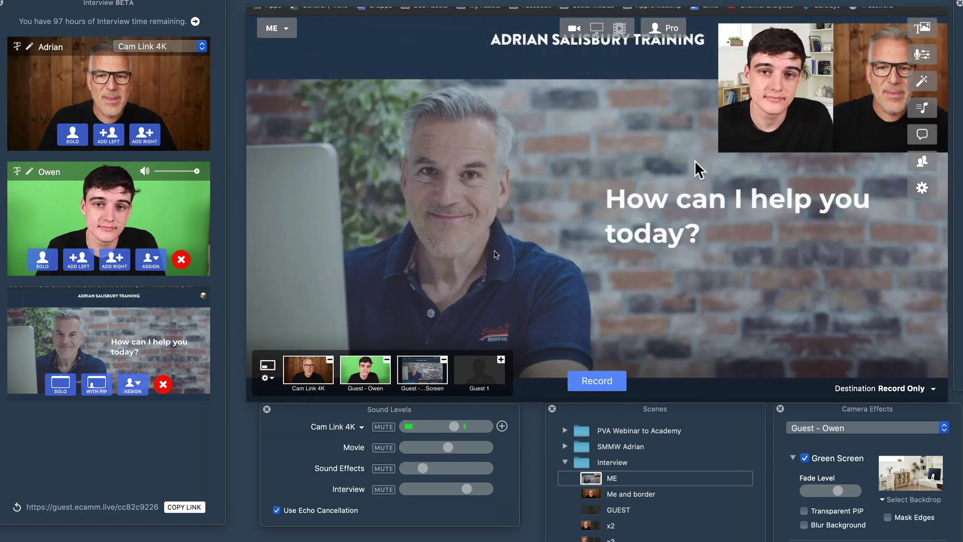
left_click_drag(823, 90, 343, 70)
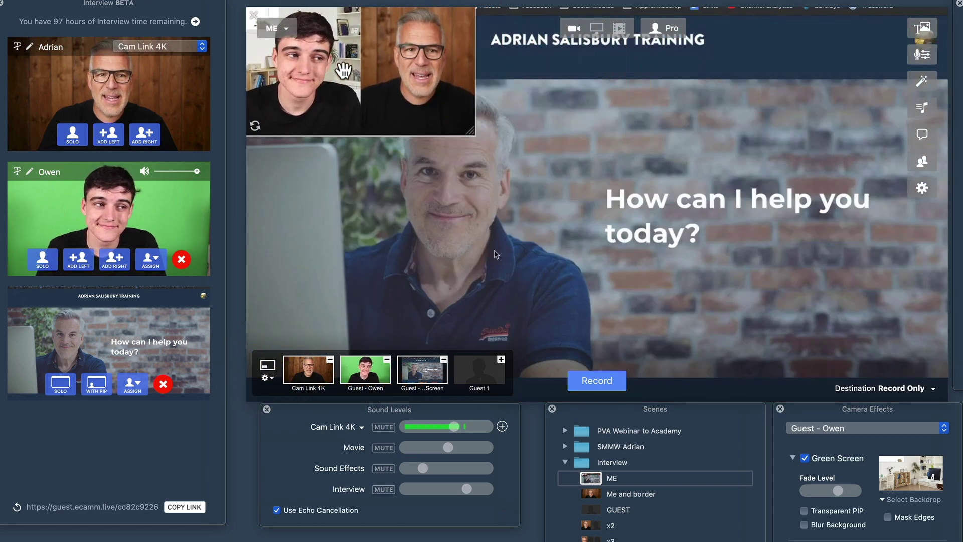
left_click_drag(470, 131, 420, 90)
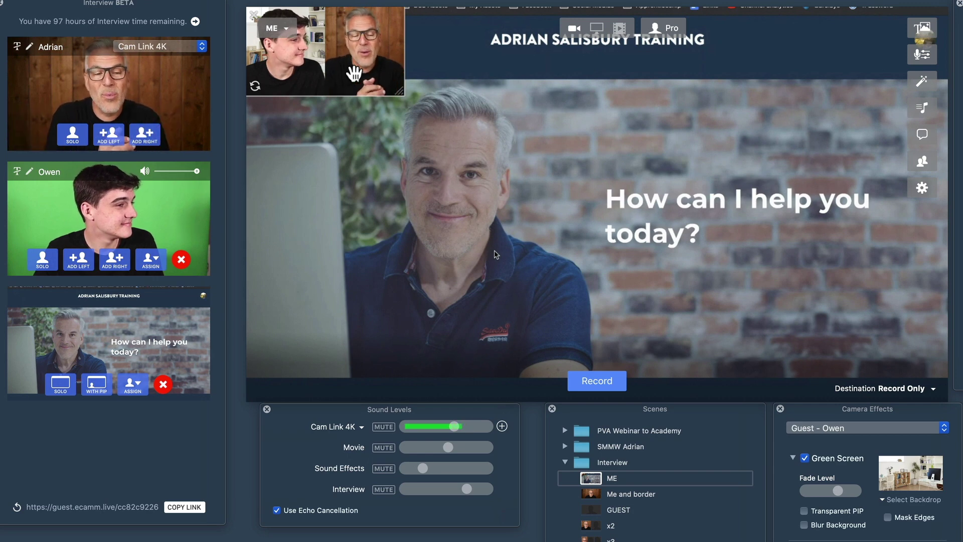
Change the two-person picture-in-picture to Tall (9:16), enlarge it, and position it along the video's left edge
mouse_move(367, 72)
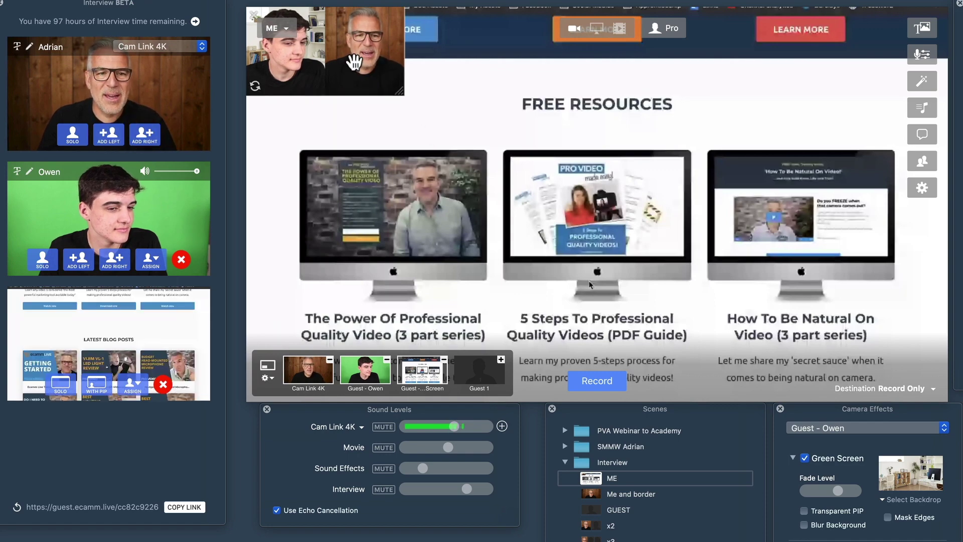
left_click_drag(354, 63, 483, 85)
right_click(483, 85)
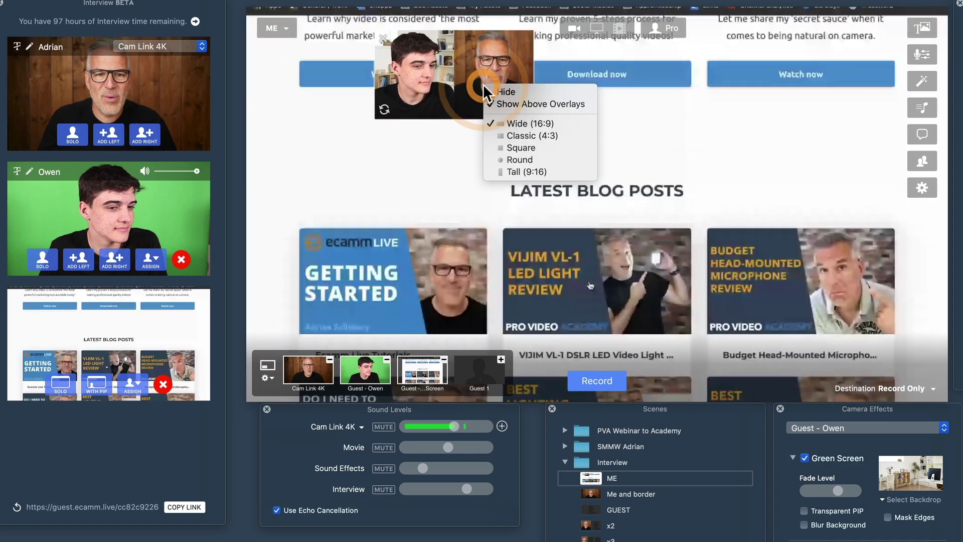
left_click(494, 170)
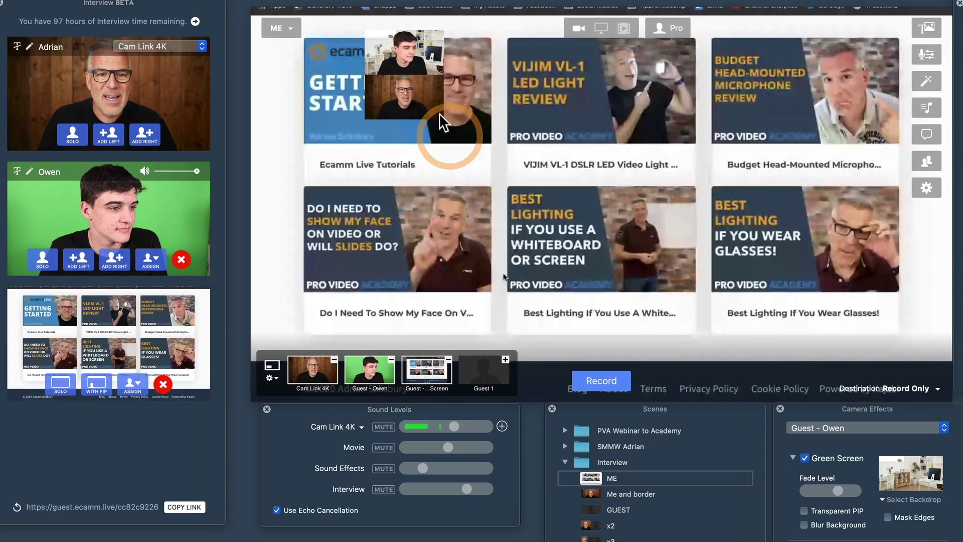
left_click_drag(439, 115, 430, 177)
left_click_drag(400, 142, 331, 108)
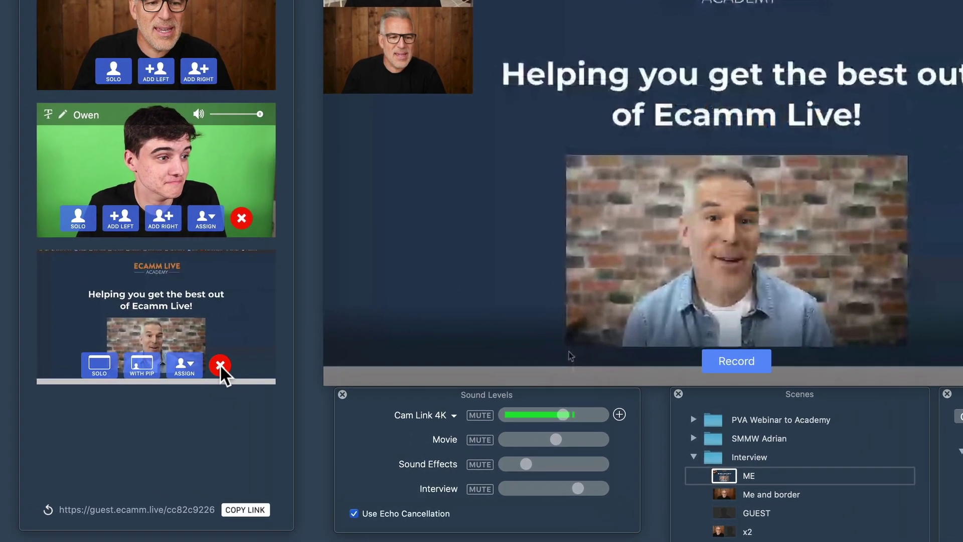
Remove the guest's shared screen and arrange both cameras side by side with the host on the left
left_click(219, 364)
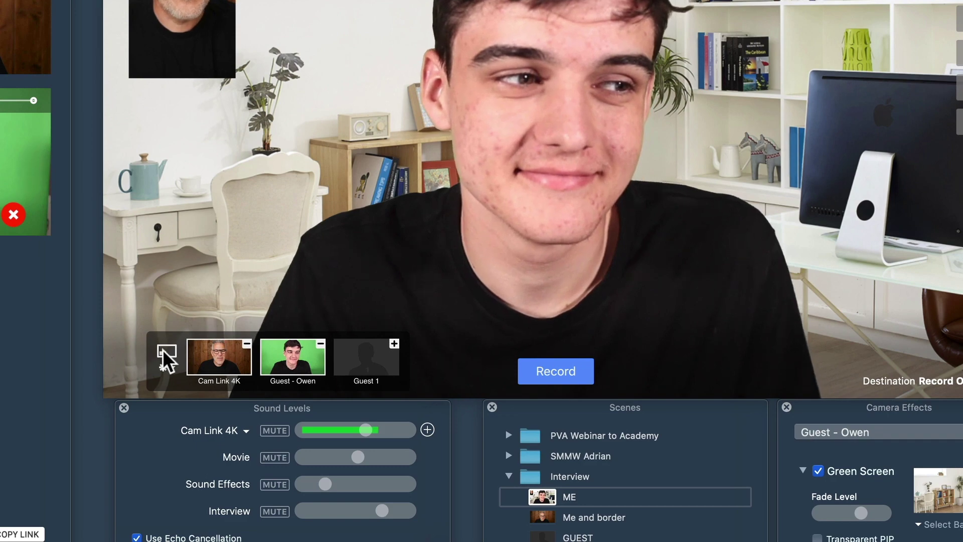
left_click(162, 349)
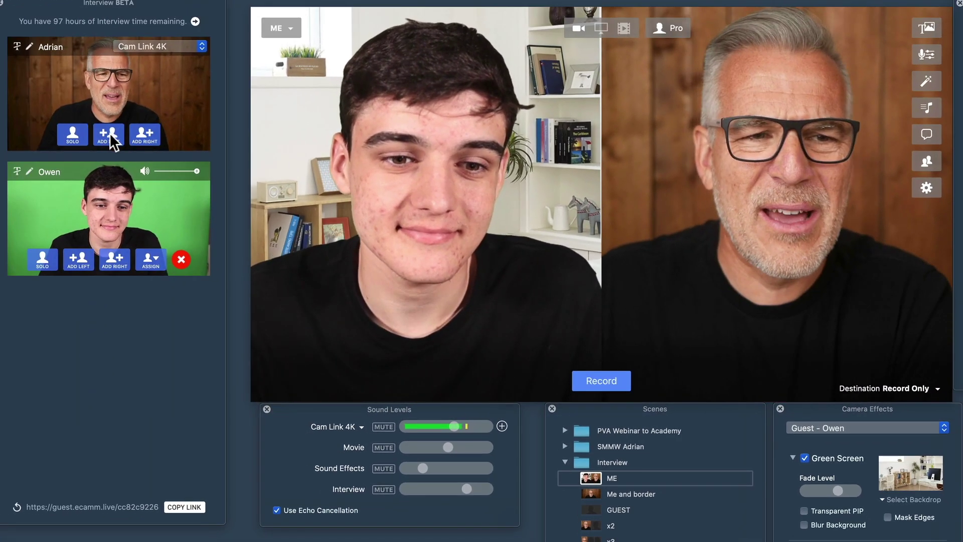
left_click(110, 134)
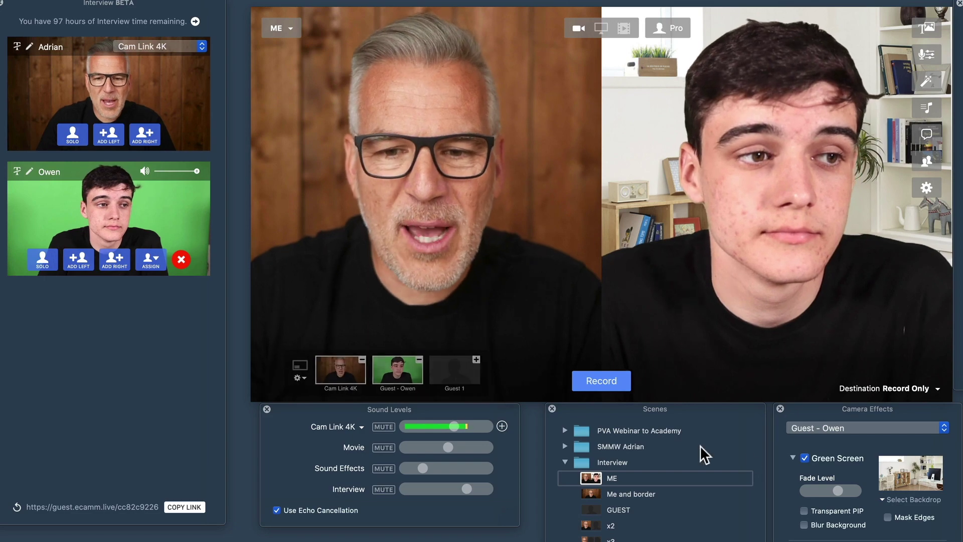
Turn the guest's Green Screen effect off and back on
left_click(804, 458)
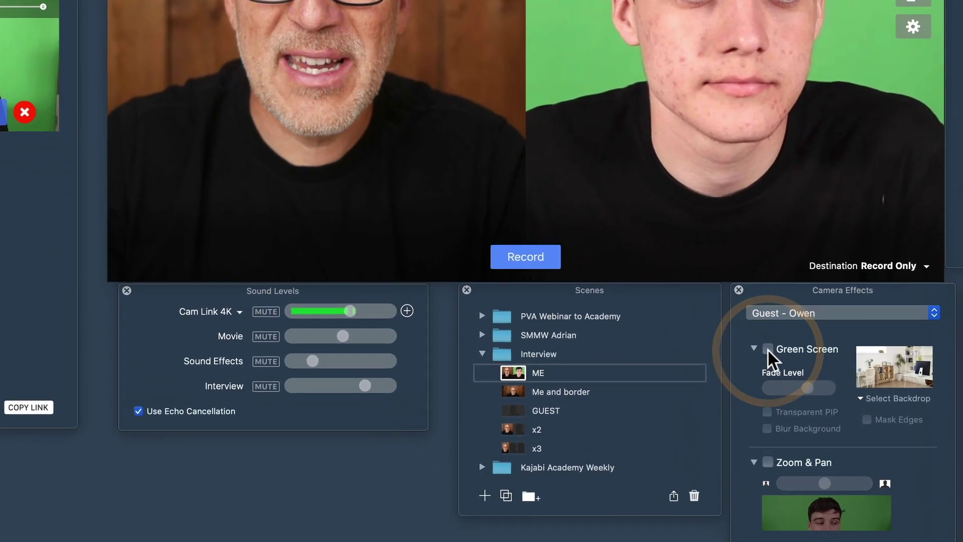
left_click(767, 348)
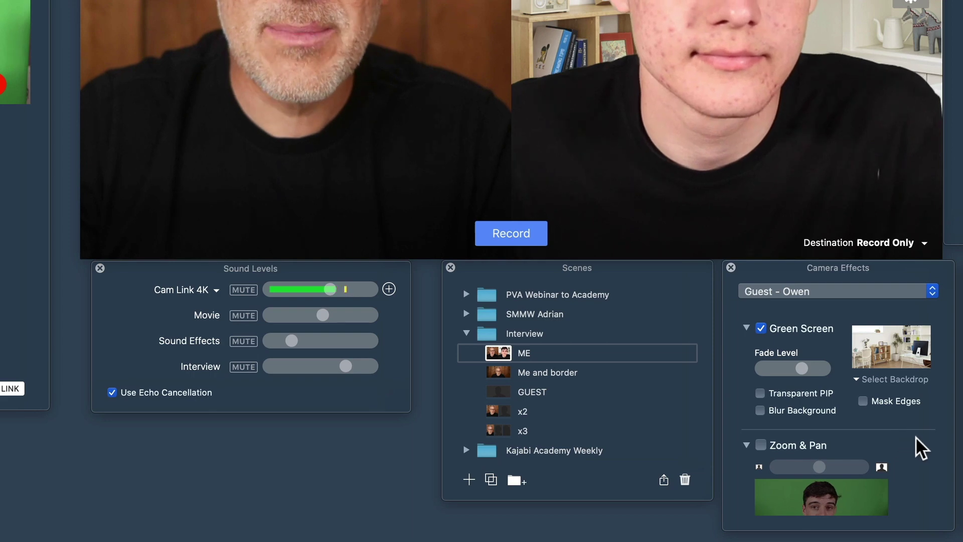
Enable Zoom & Pan for the guest's camera and lower the camera's brightness slightly
scroll(916, 436, "down", 5)
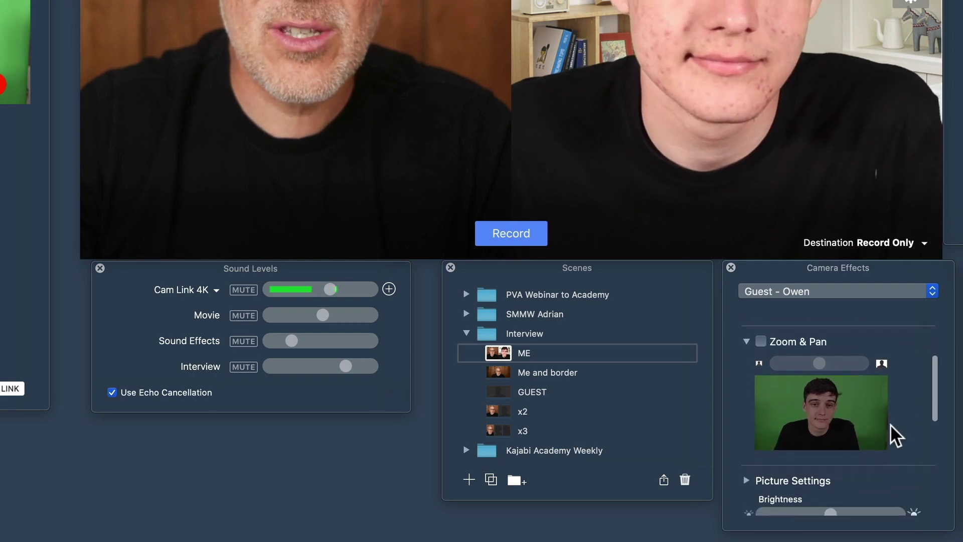
left_click(758, 340)
mouse_move(816, 358)
left_mouse_down()
mouse_move(827, 357)
mouse_move(808, 357)
mouse_move(817, 356)
left_mouse_up()
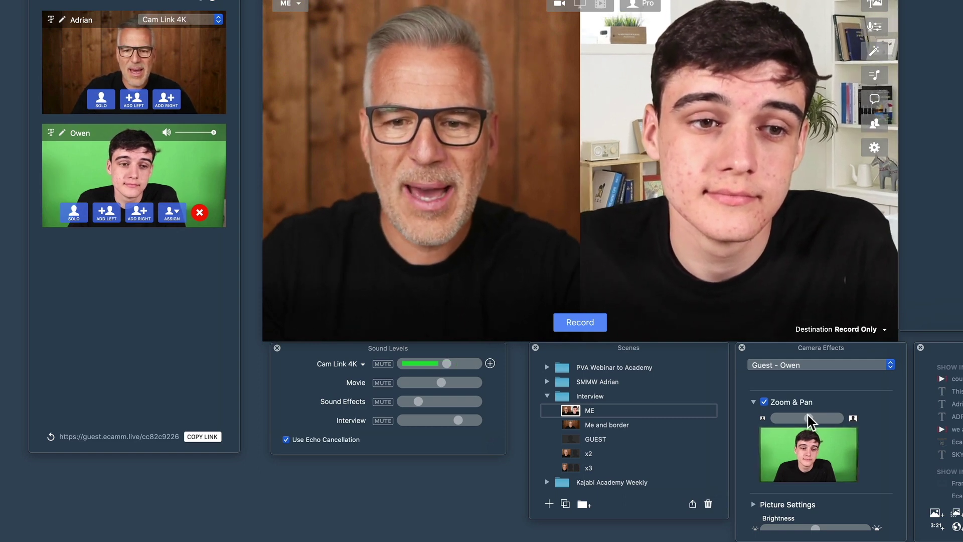
scroll(810, 416, "down", 4)
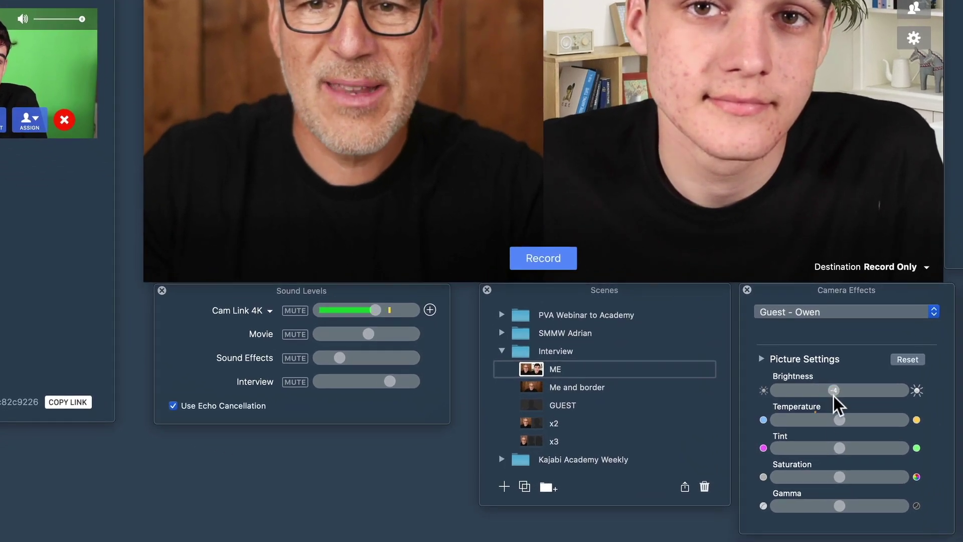
left_click(808, 426)
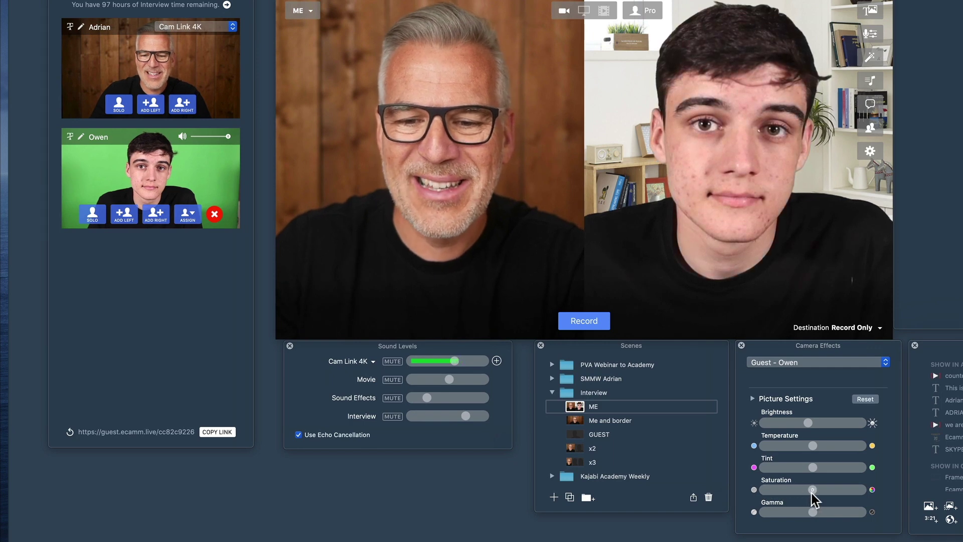
Try the Mirror and Rotate 180° options on the guest's camera, switching each on and off again
scroll(774, 488, "down", 5)
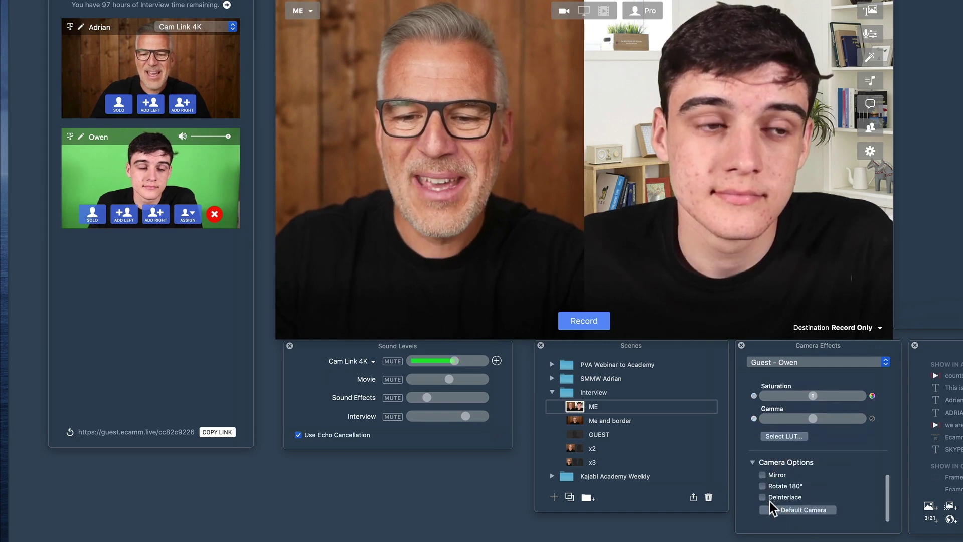
left_click(762, 475)
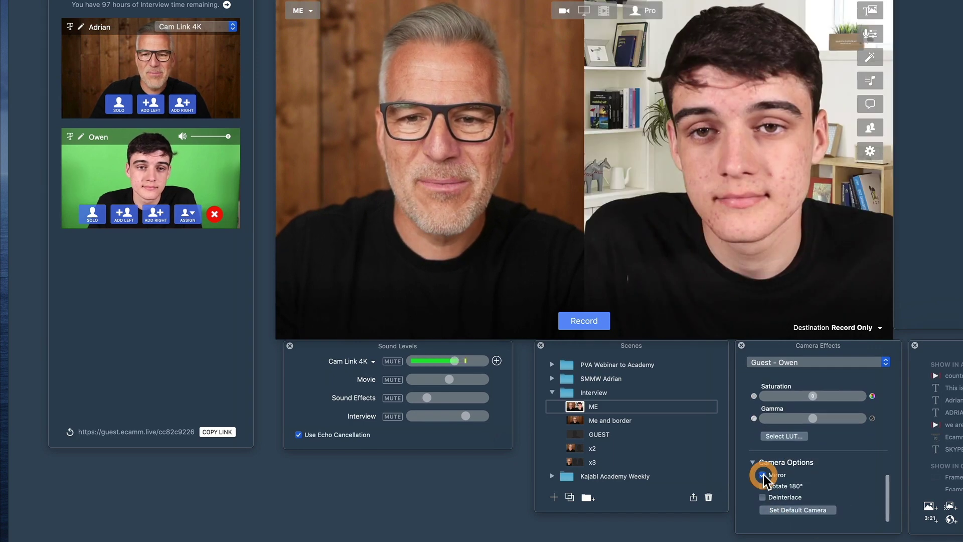
left_click(762, 475)
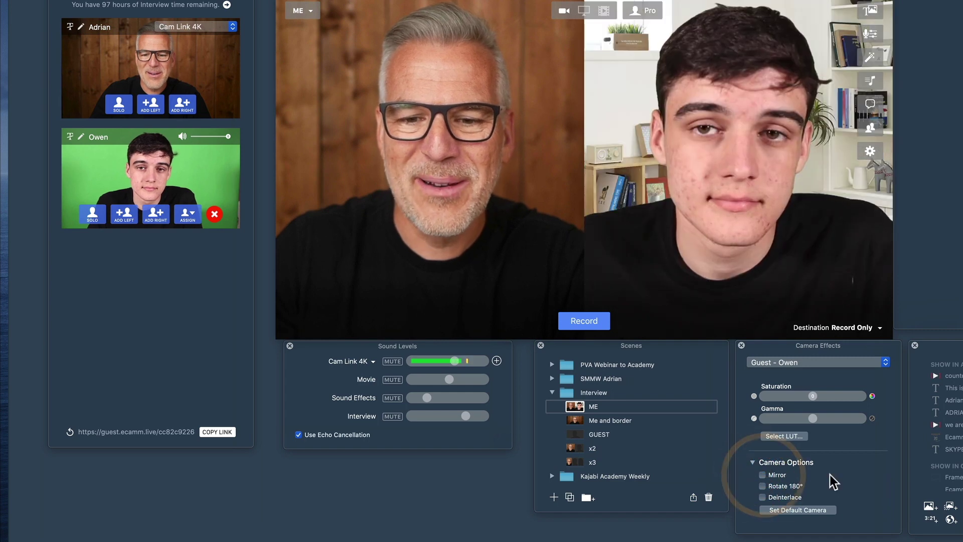
left_click(762, 485)
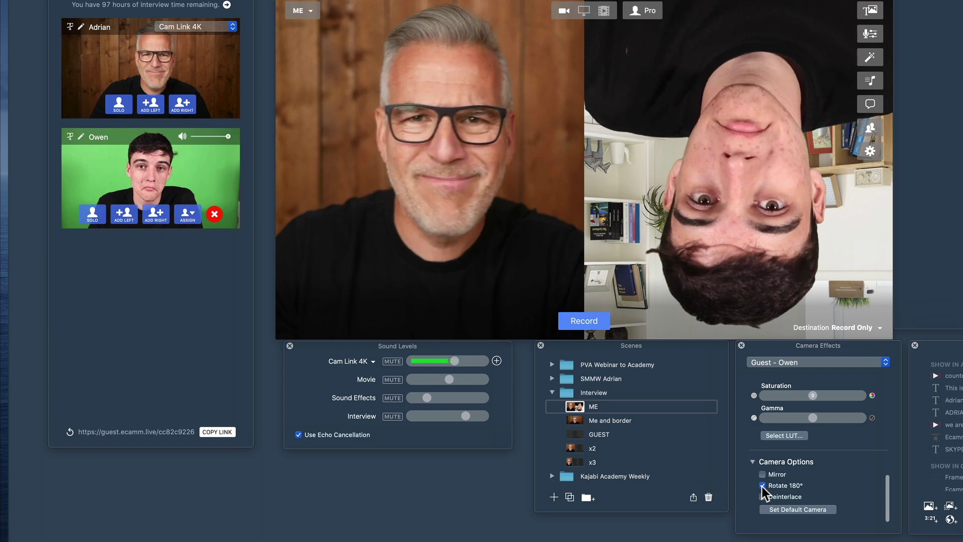
left_click(762, 486)
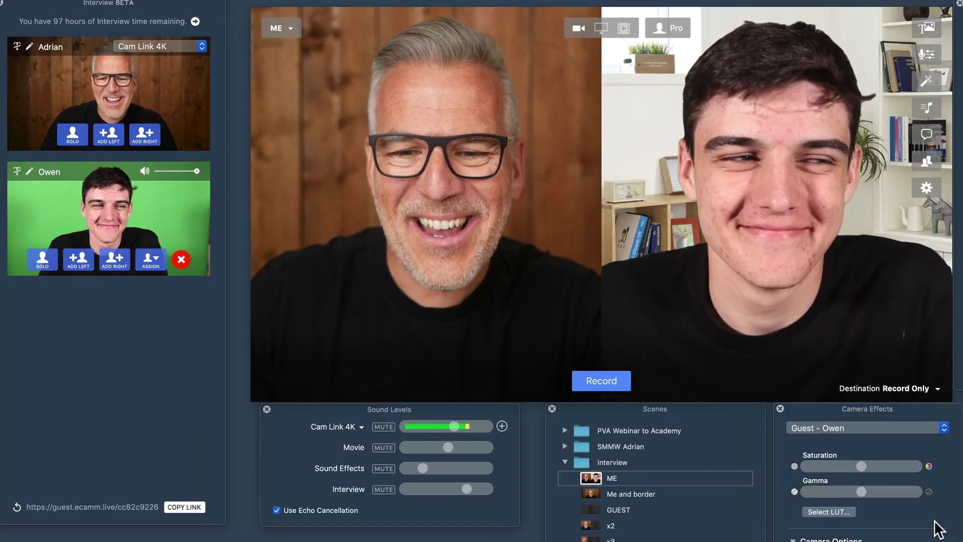
Show the guest solo, toggle the Green Screen effect off and on, and return to the side-by-side view
scroll(920, 509, "down", 10)
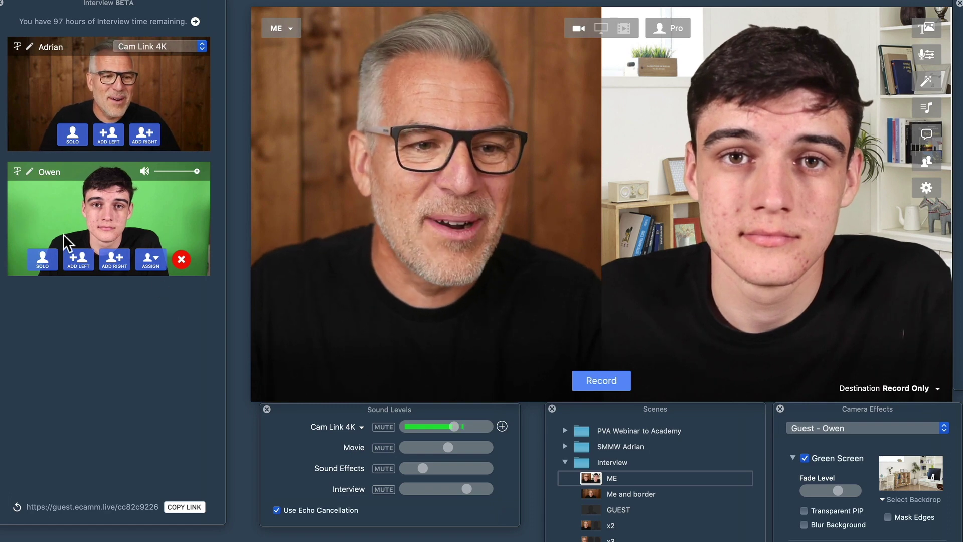
left_click(43, 259)
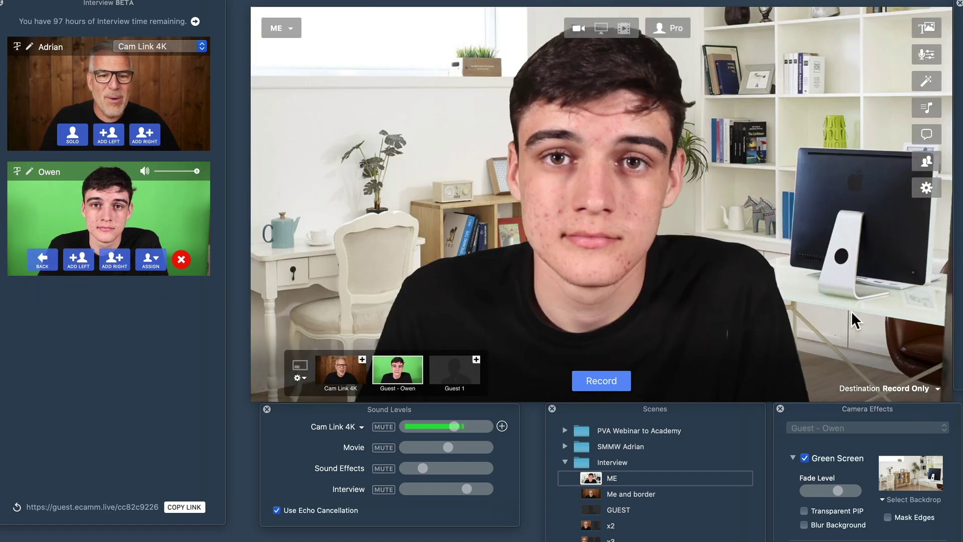
left_click(804, 457)
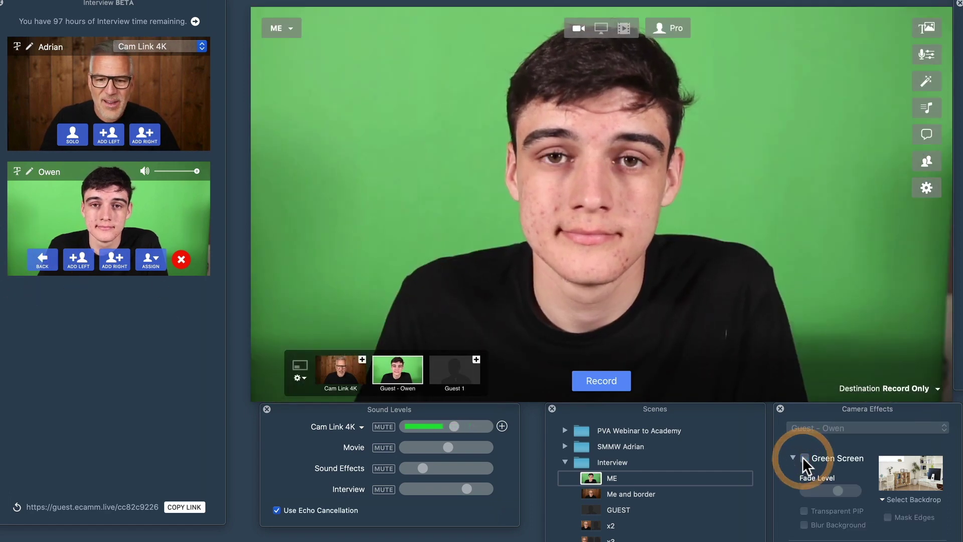
left_click(804, 457)
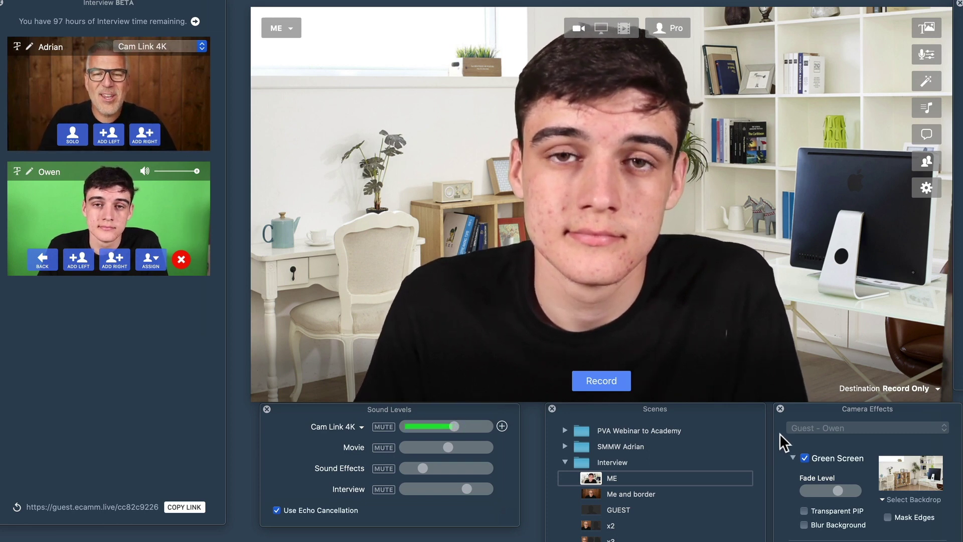
mouse_move(535, 379)
left_click(42, 258)
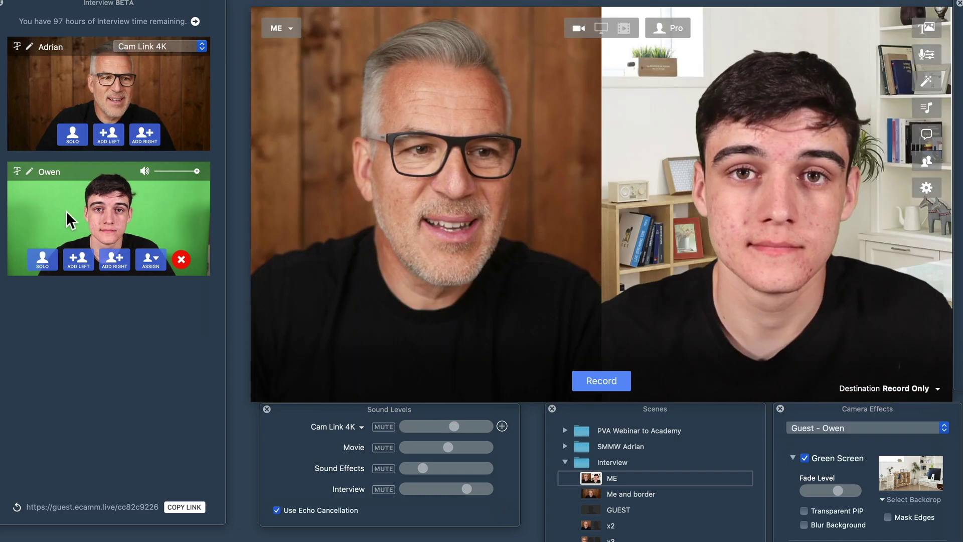
Display the name titles for both the host and the guest in the video
left_click(17, 46)
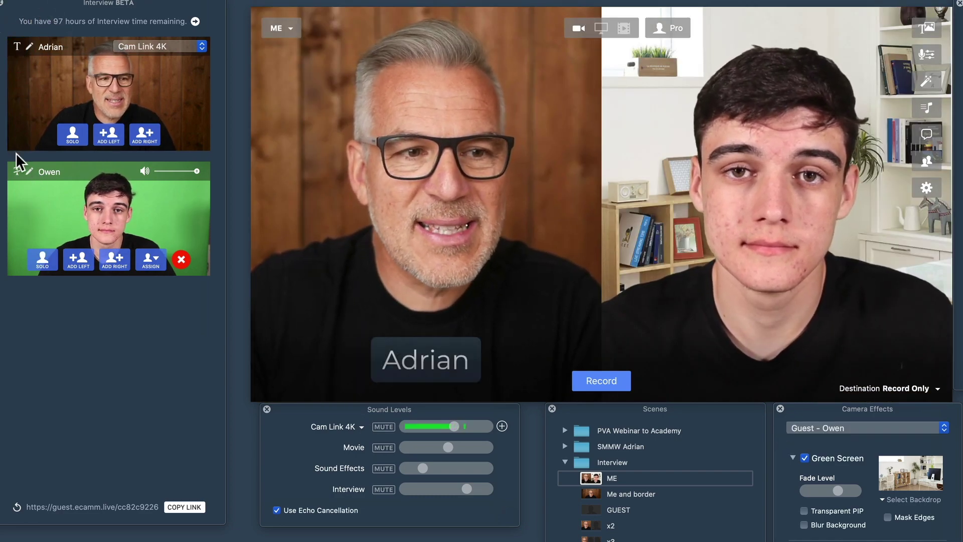
left_click(17, 170)
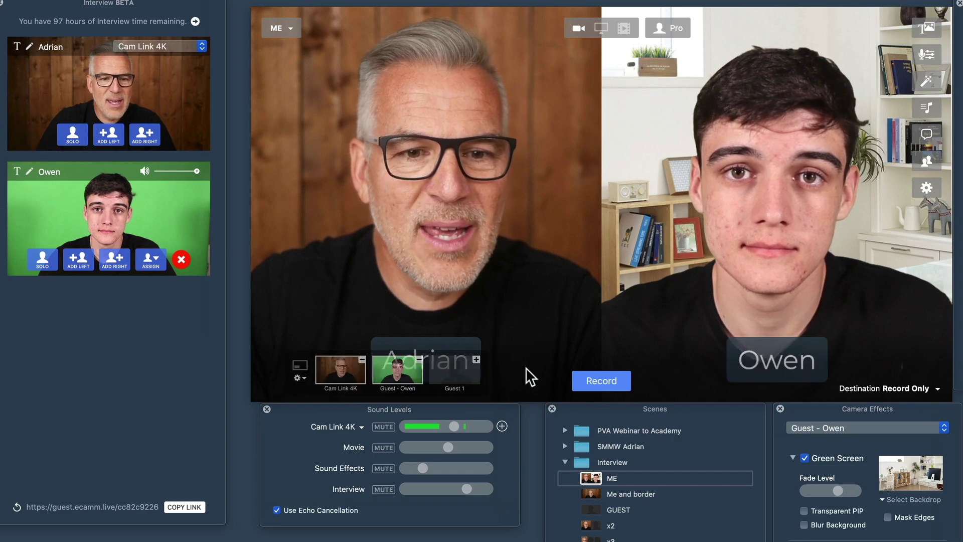
Open the guest's display name for editing above the guest's camera preview
left_click(28, 170)
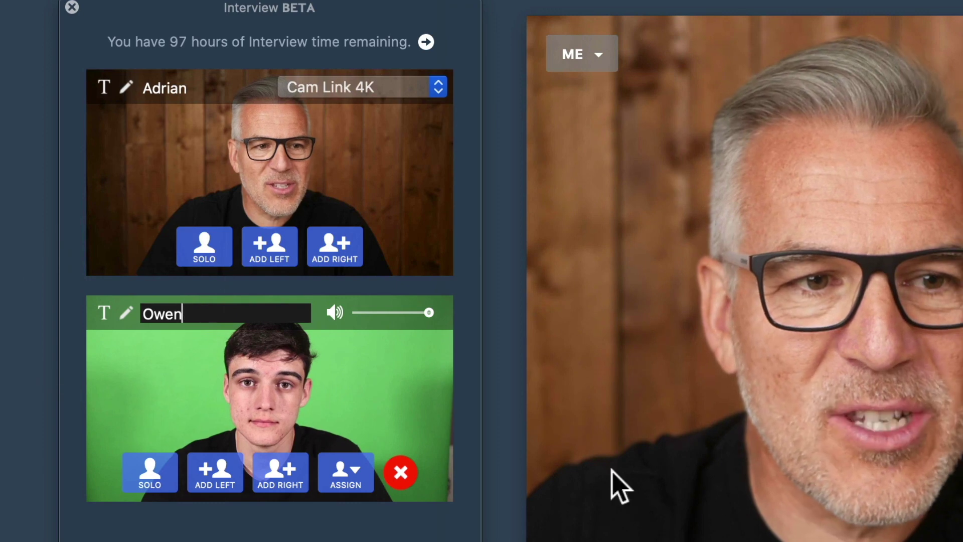
left_click(859, 533)
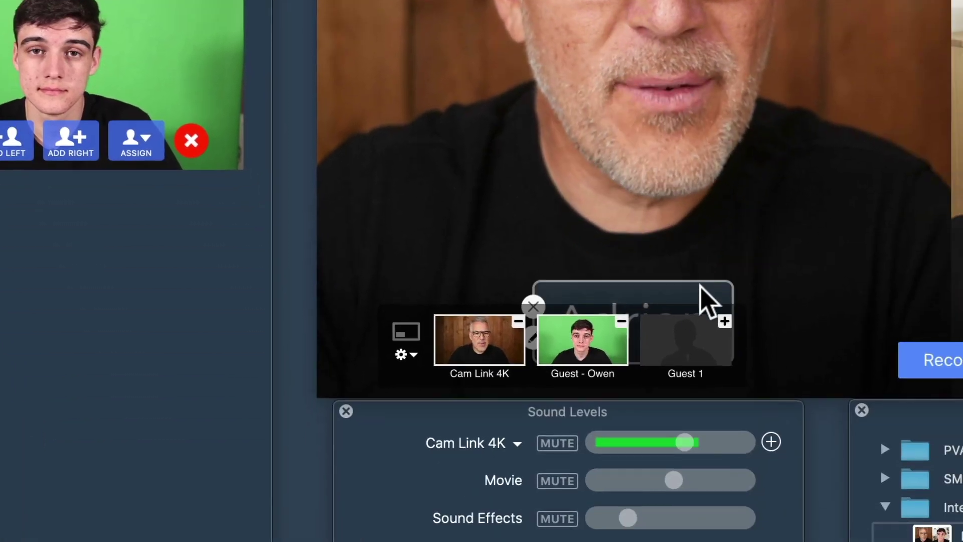
Set the overlay style of the host's name title to Fly In and browse the available font families
mouse_move(774, 526)
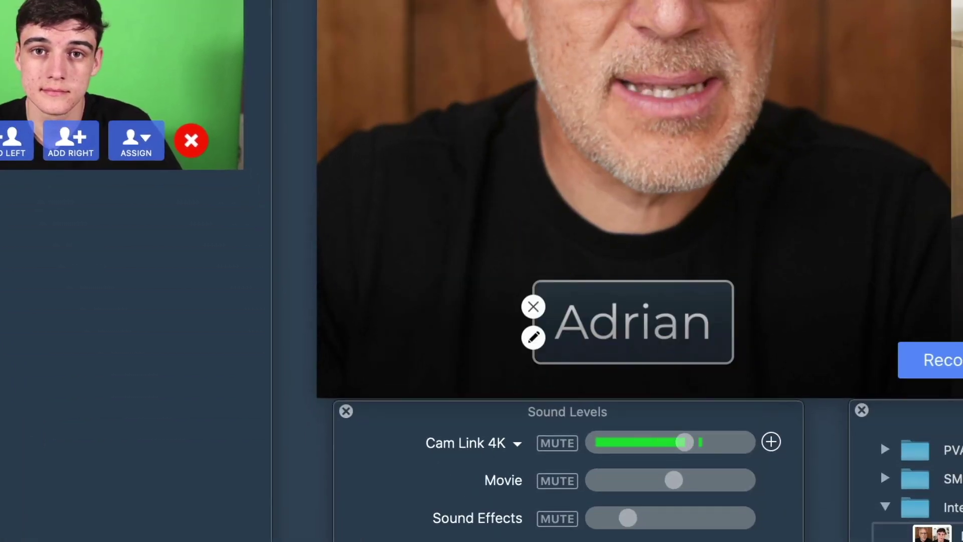
left_click(531, 338)
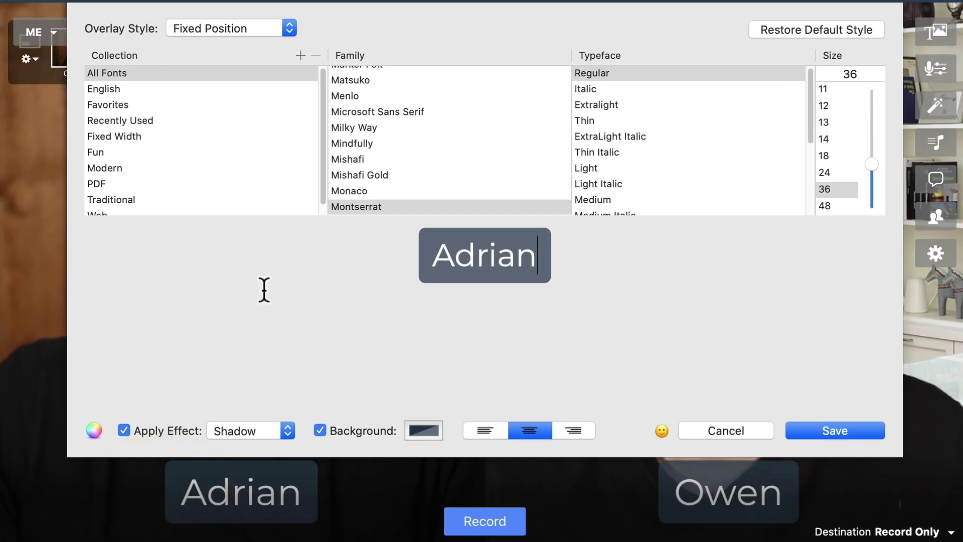
left_click(243, 28)
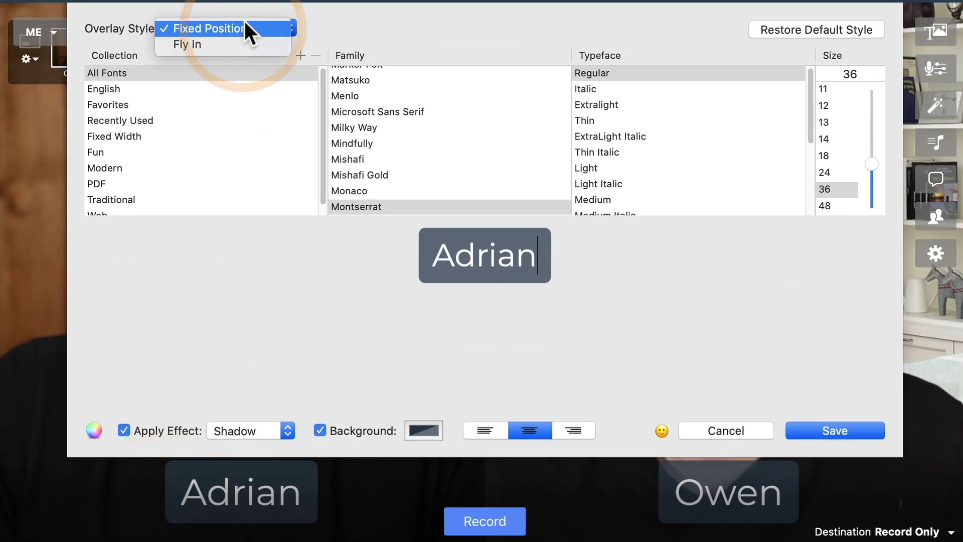
left_click(200, 43)
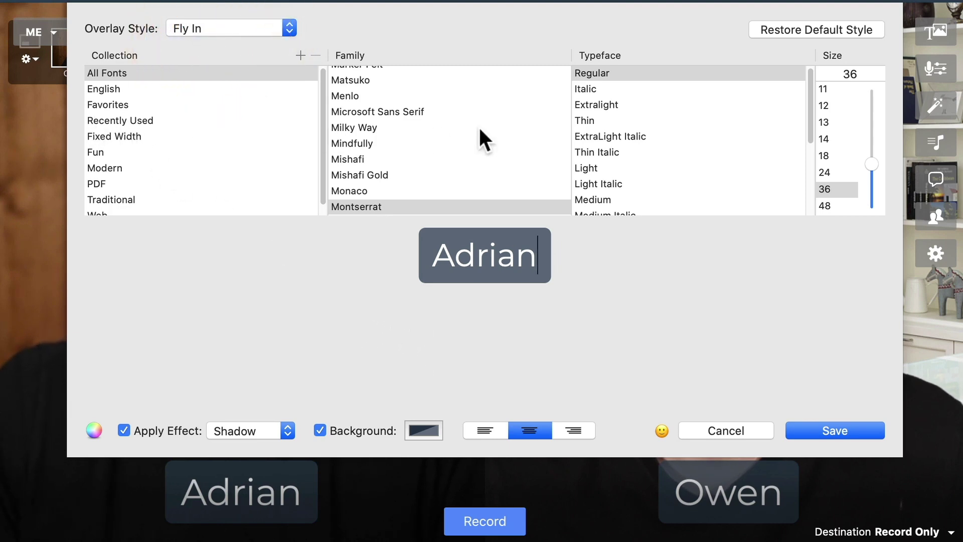
scroll(479, 130, "down", 10)
scroll(479, 130, "up", 20)
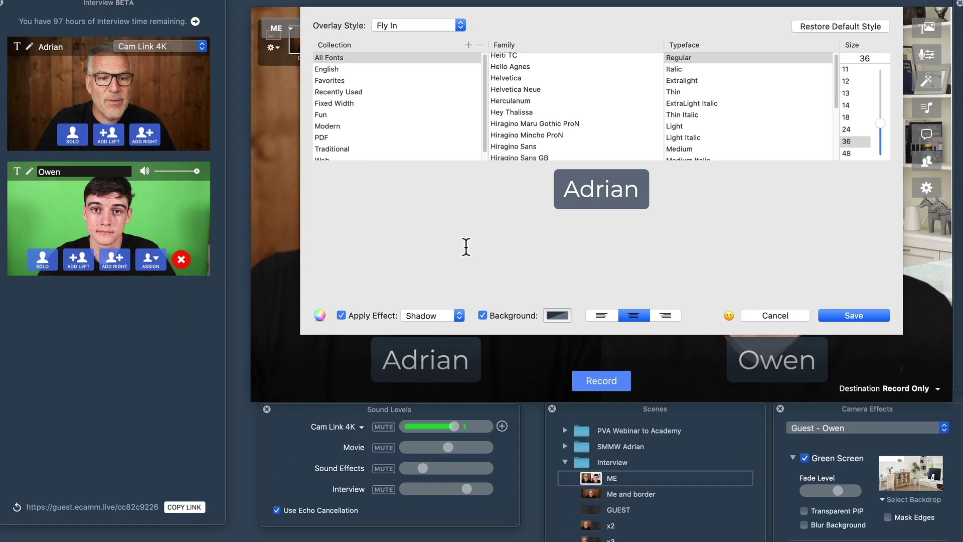
Switch the name title's background off and on again, and save the title style
left_click(482, 315)
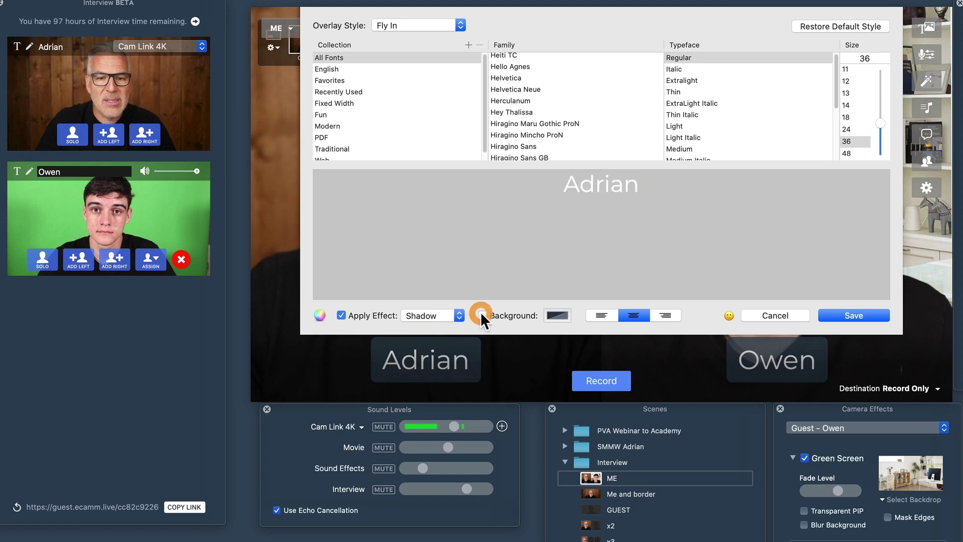
left_click(482, 315)
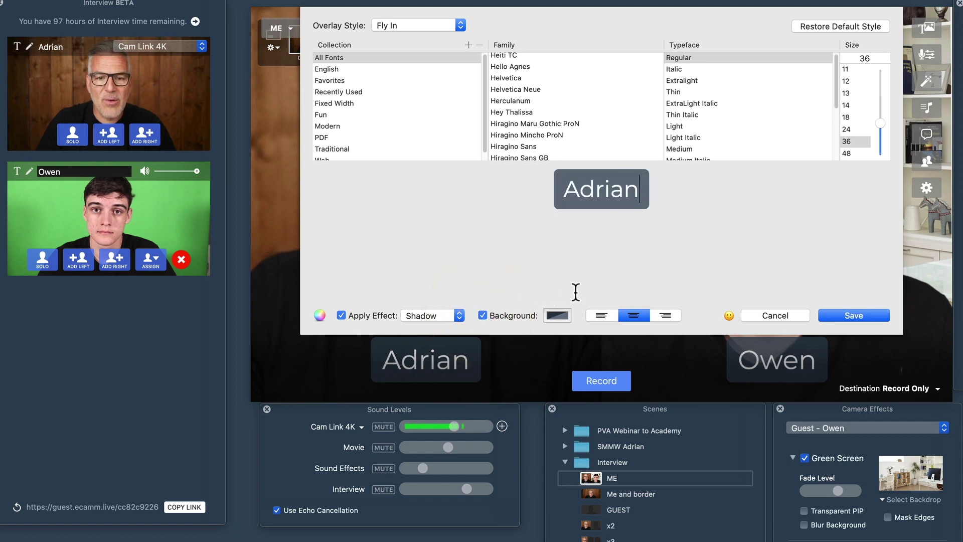
left_click(847, 315)
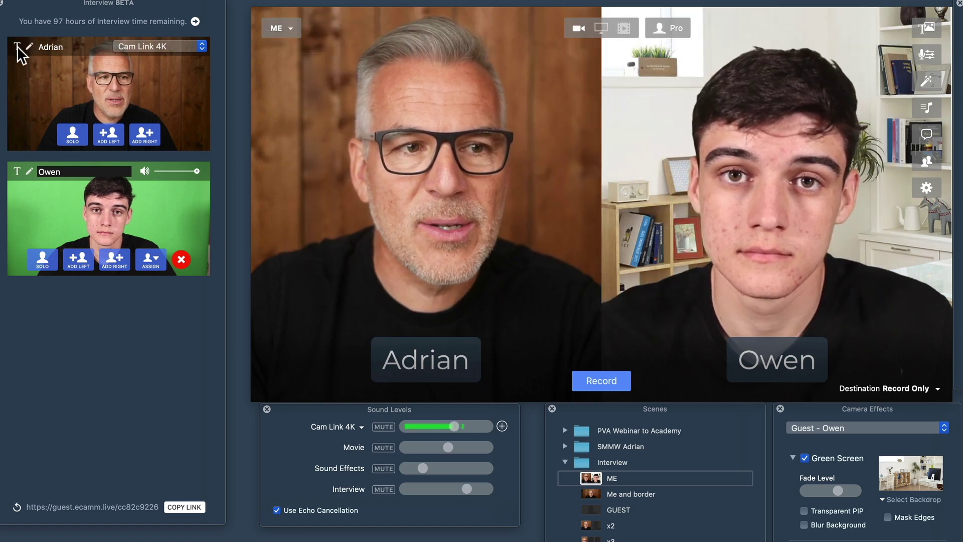
Hide the host's name title and show it again to preview its fly-in animation
left_click(18, 46)
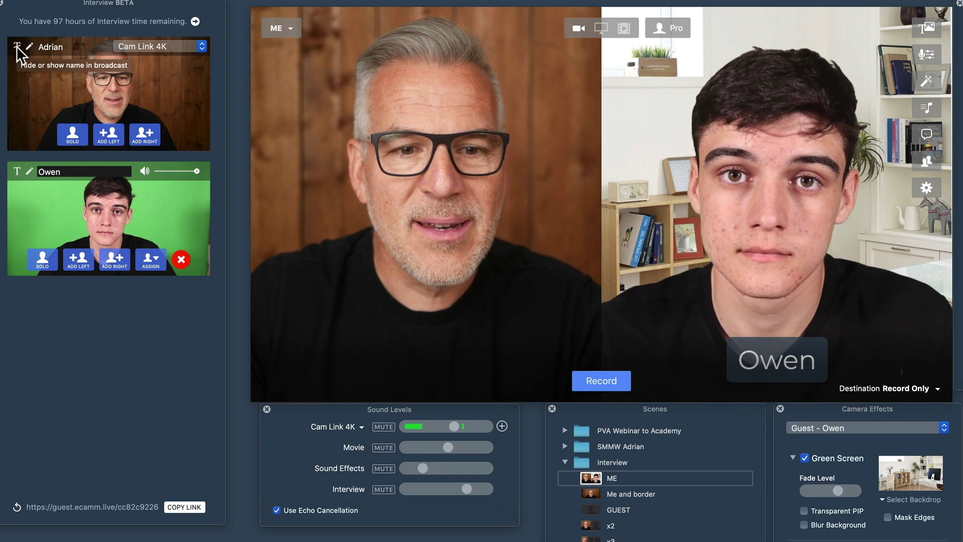
left_click(16, 47)
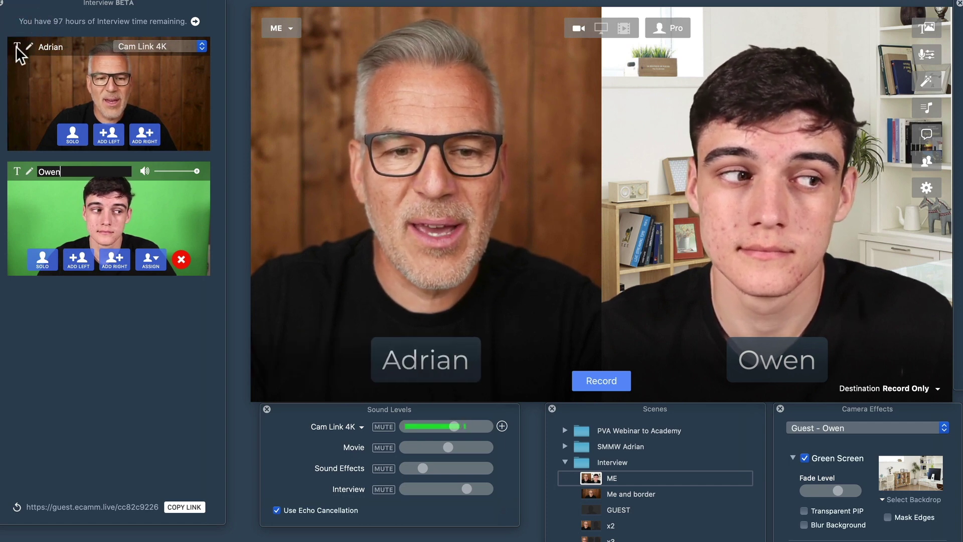
In the Me and border scene, show the host's name title and set its overlay style to Fixed Position
mouse_move(700, 250)
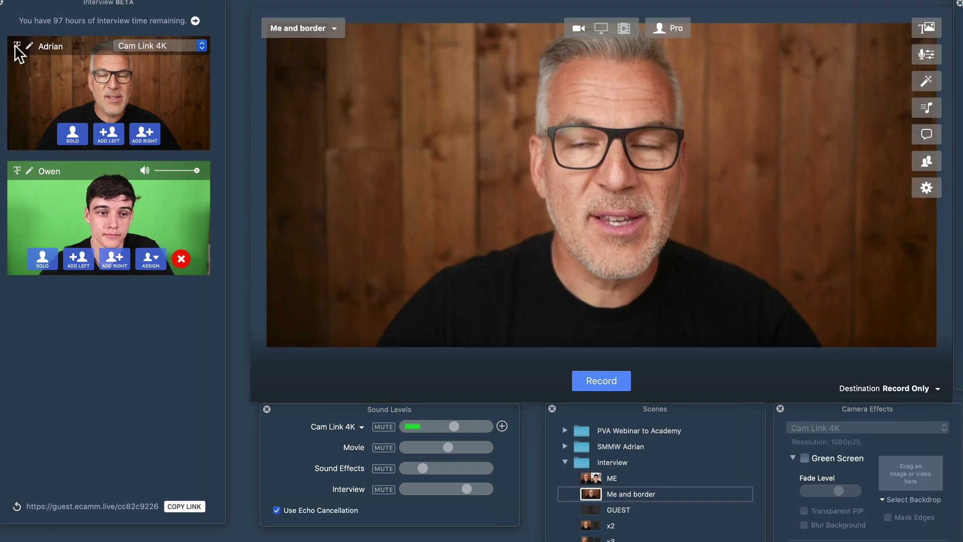
left_click(16, 46)
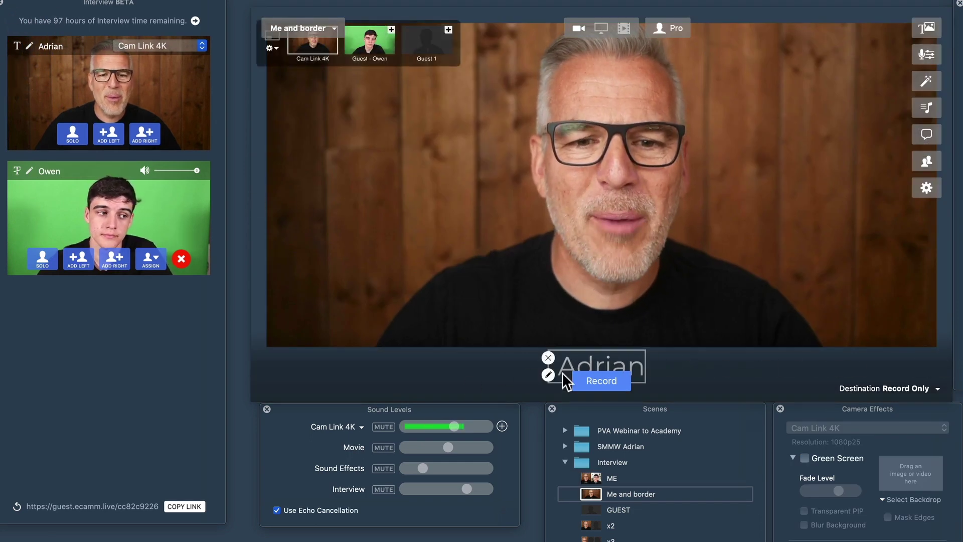
left_click(548, 375)
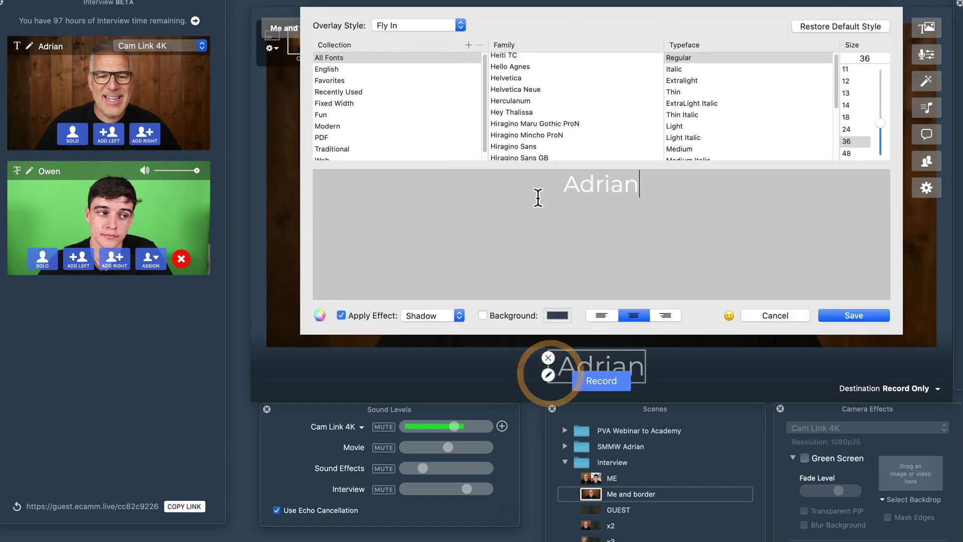
left_click(387, 23)
left_click(391, 13)
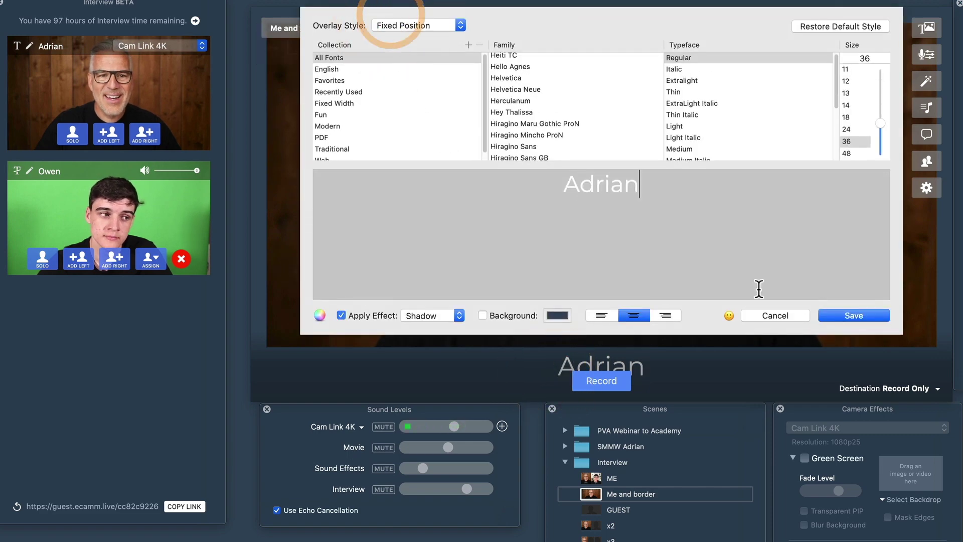
left_click(834, 314)
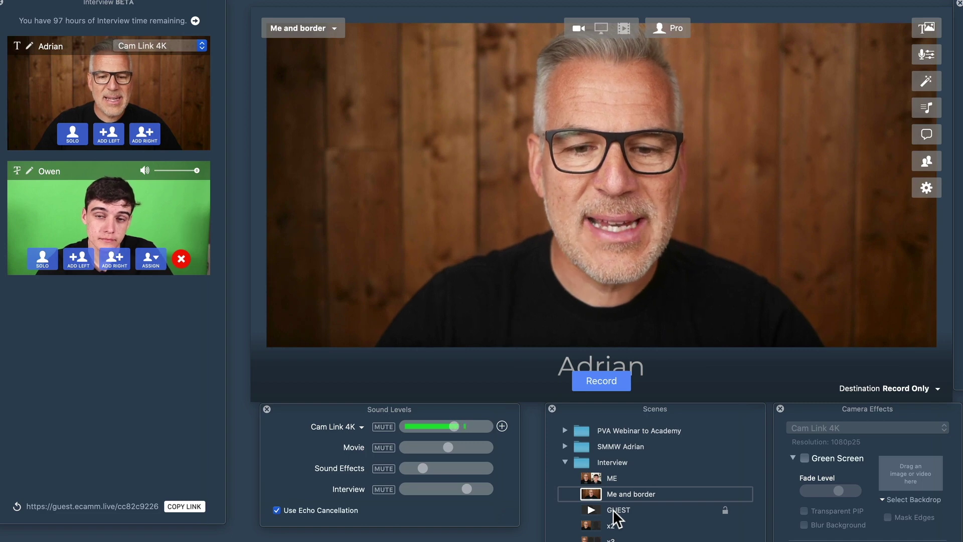
In the GUEST scene, assign the remote guest to the Guest 1 placeholder and show the guest's name title
left_click(592, 508)
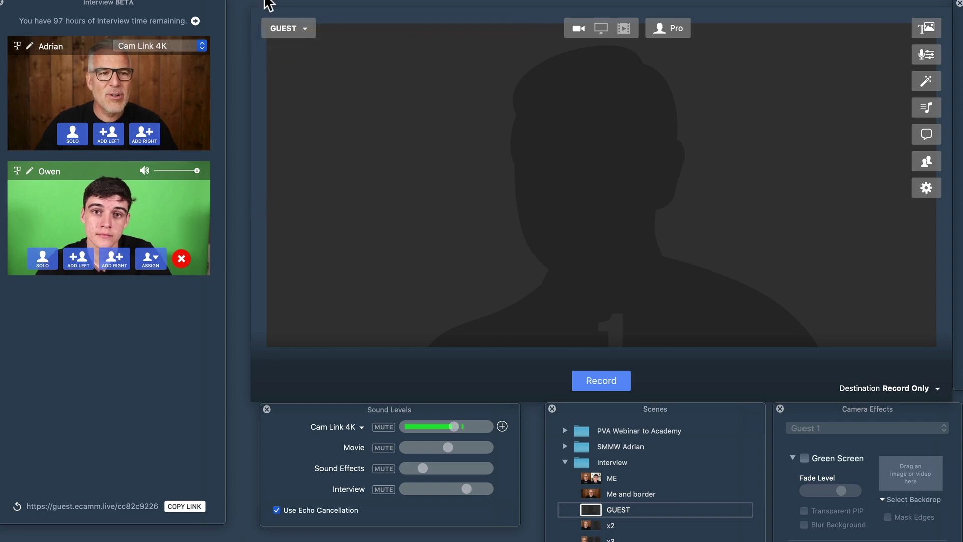
mouse_move(495, 130)
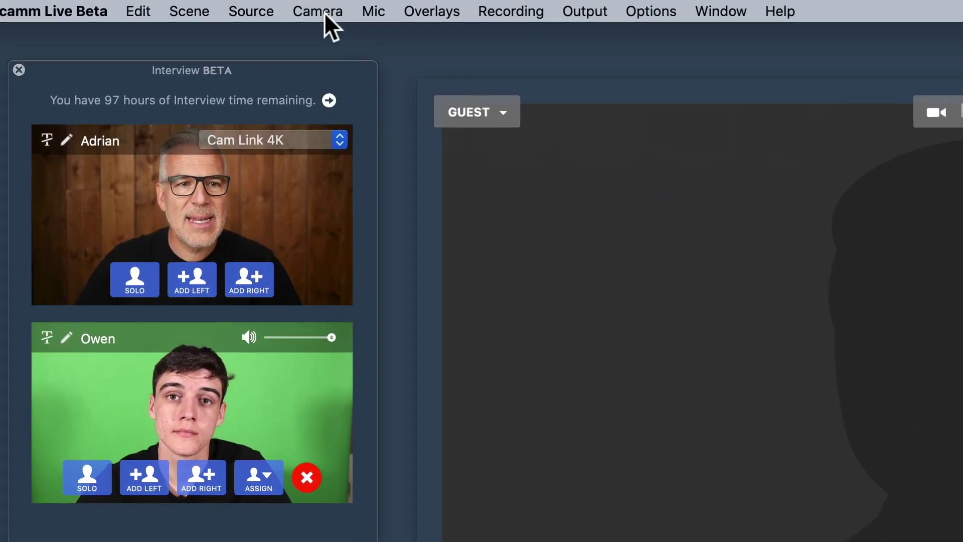
left_click(319, 12)
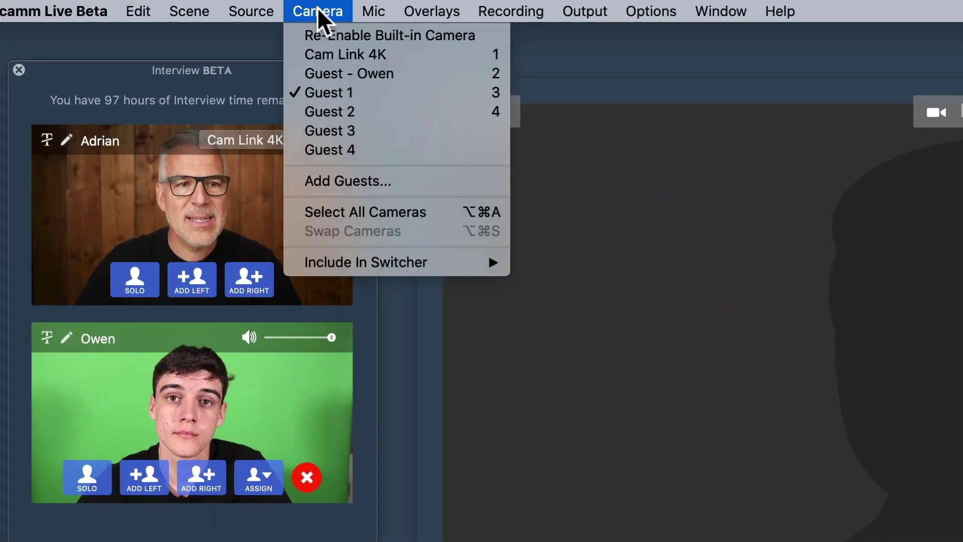
left_click(317, 96)
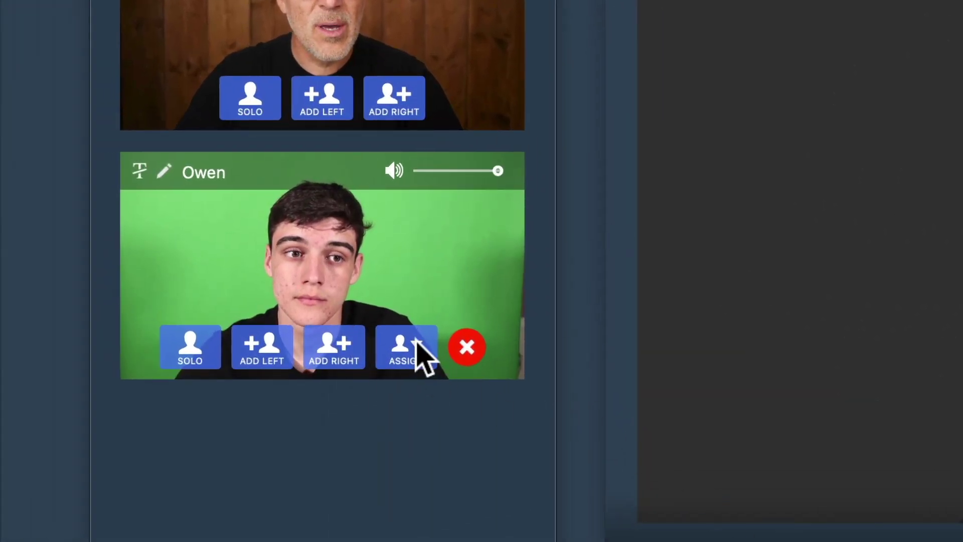
left_click(416, 346)
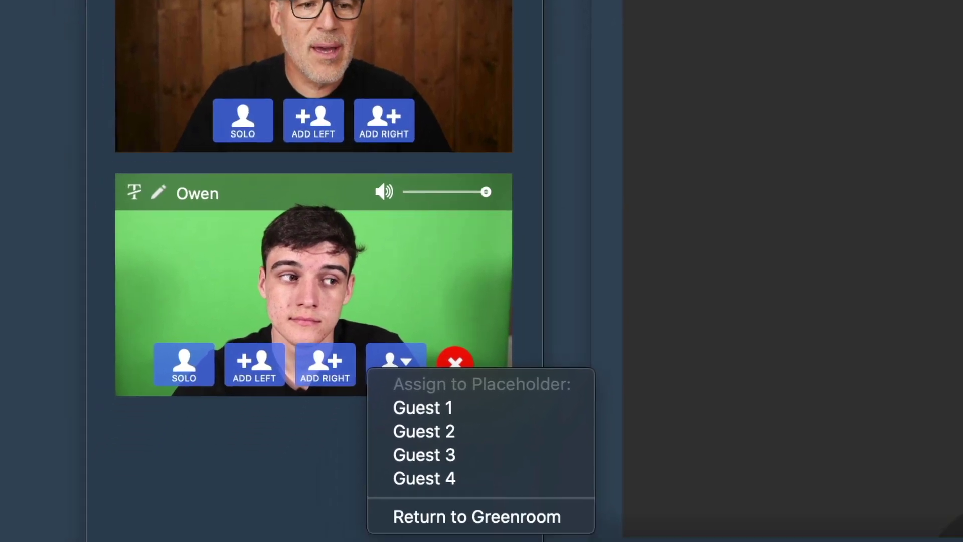
left_click(429, 393)
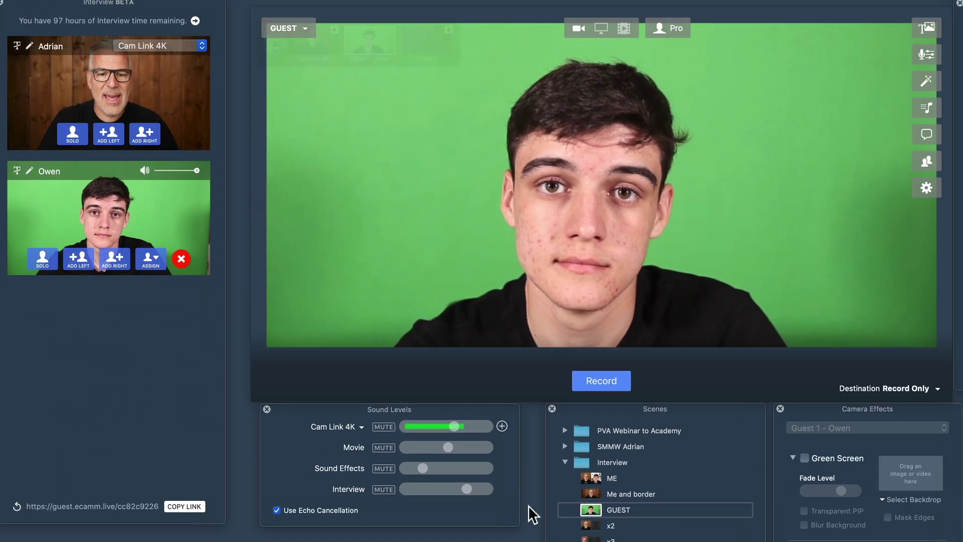
left_click(17, 169)
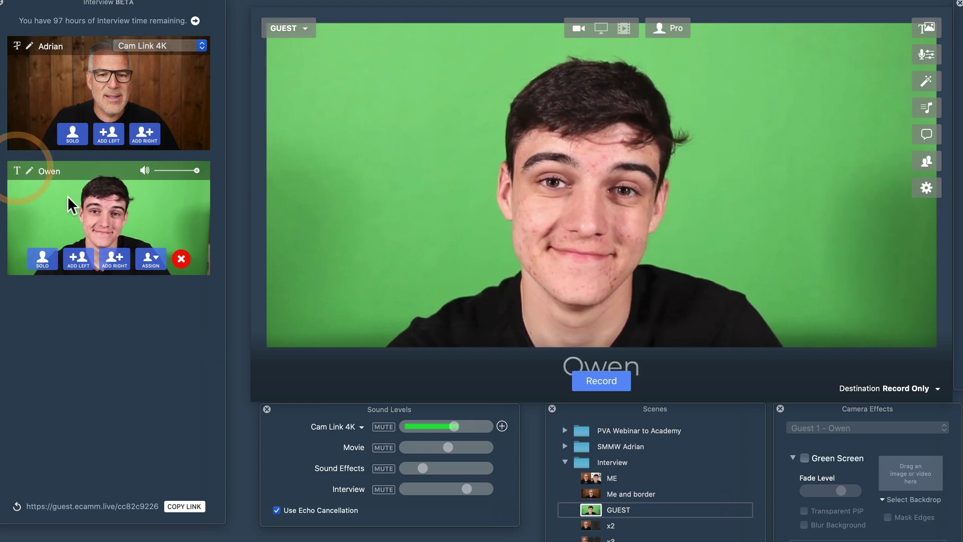
Cycle through the Me and border, ME and GUEST scenes to compare their layouts
left_click(592, 489)
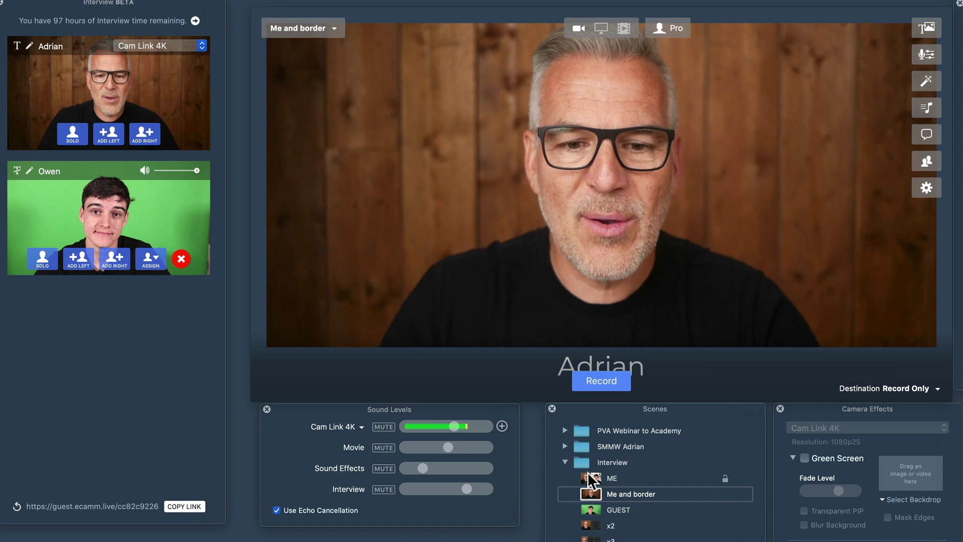
left_click(588, 475)
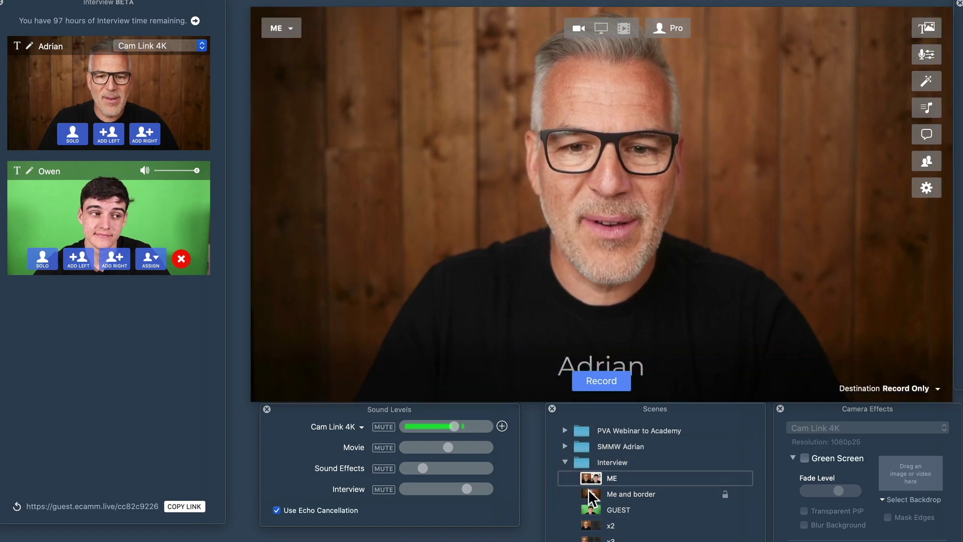
left_click(588, 495)
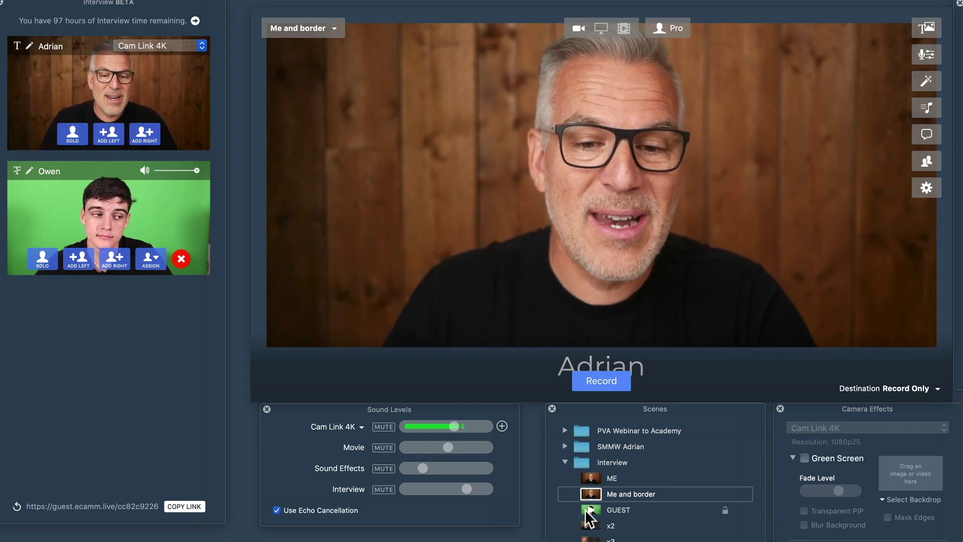
left_click(588, 507)
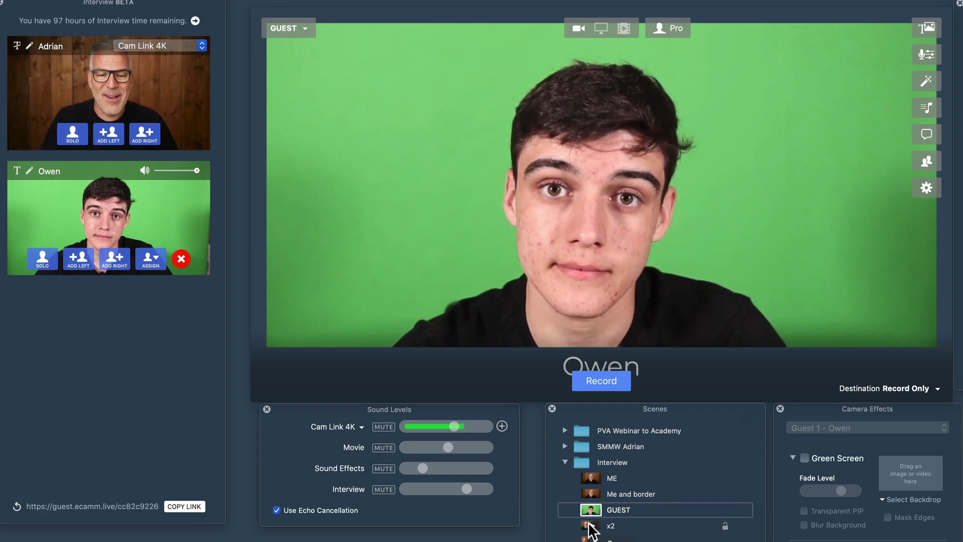
Switch to the x2 scene and show the name titles for both the host and the guest
left_click(590, 526)
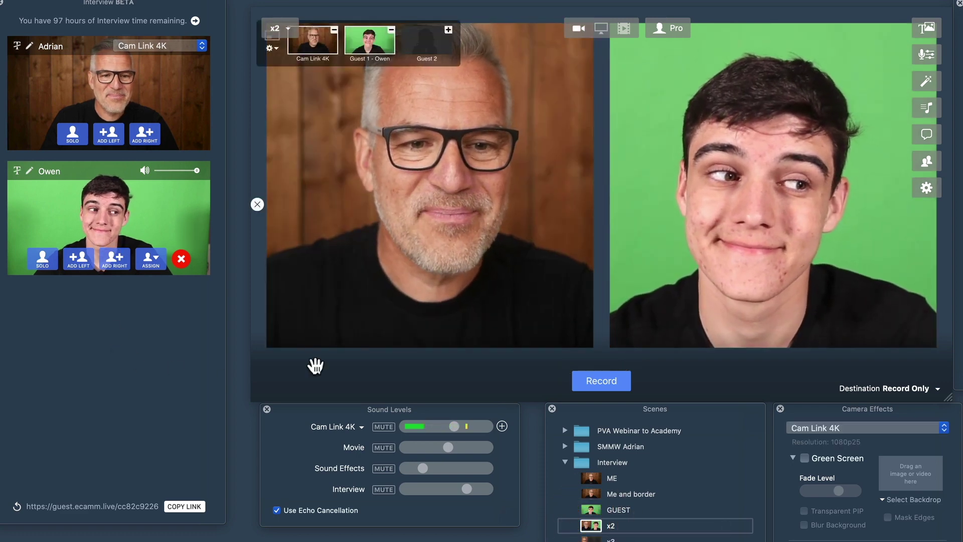
left_click(18, 46)
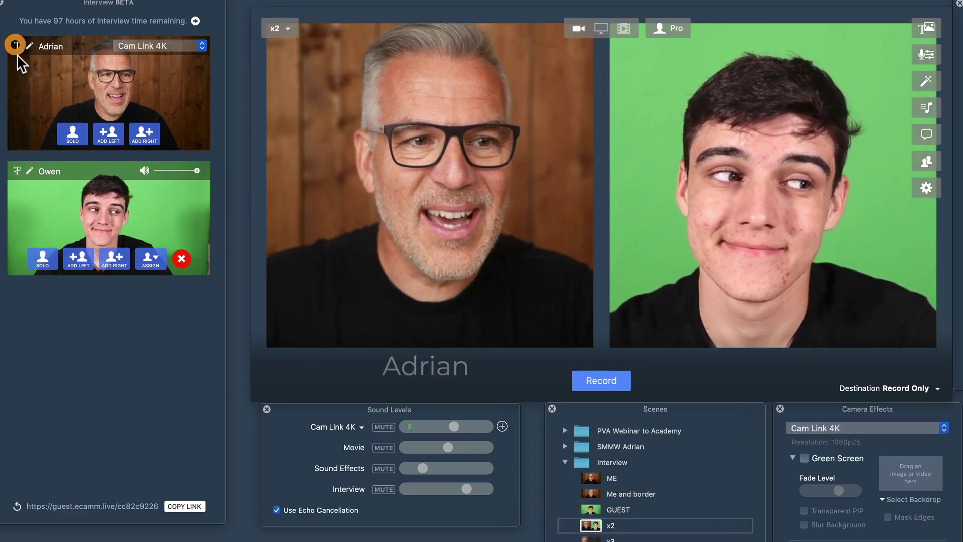
left_click(18, 171)
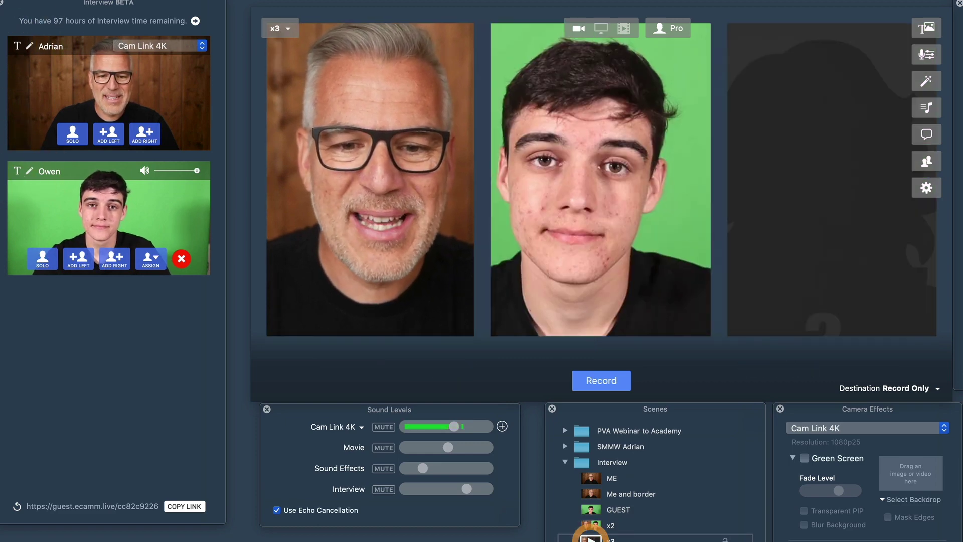
Switch to the three-person x3 scene and show the name titles of the host and the guest
left_click(604, 539)
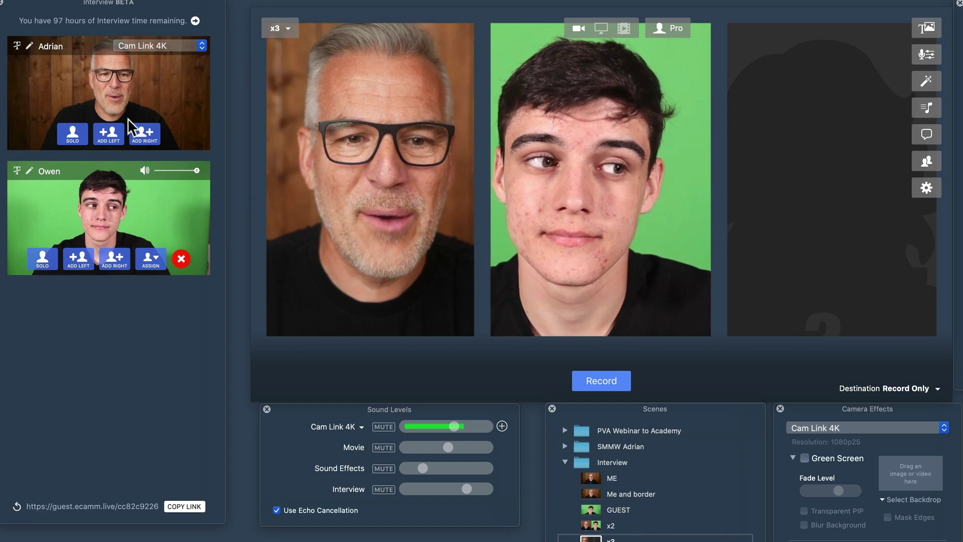
left_click(16, 172)
mouse_move(815, 365)
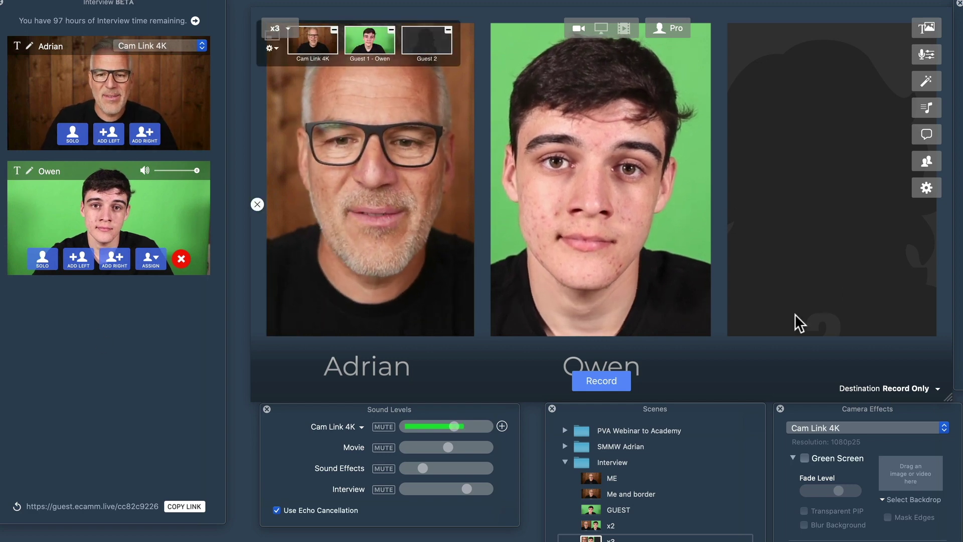
Remove the border overlay from the x3 scene and switch back to the x2 scene
left_click(254, 201)
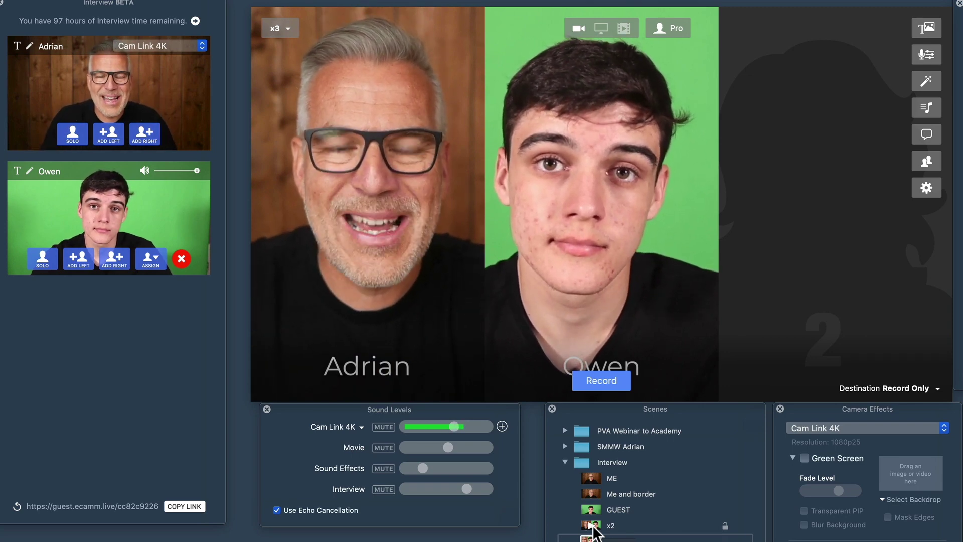
left_click(591, 526)
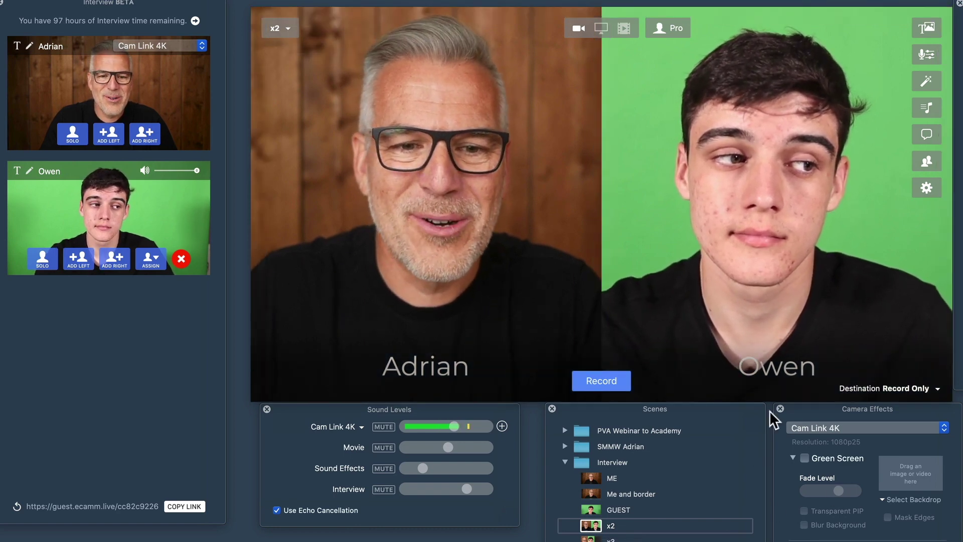
Mute the Interview audio in the Me and border scene and the Cam Link 4K audio in the GUEST scene
left_click(589, 492)
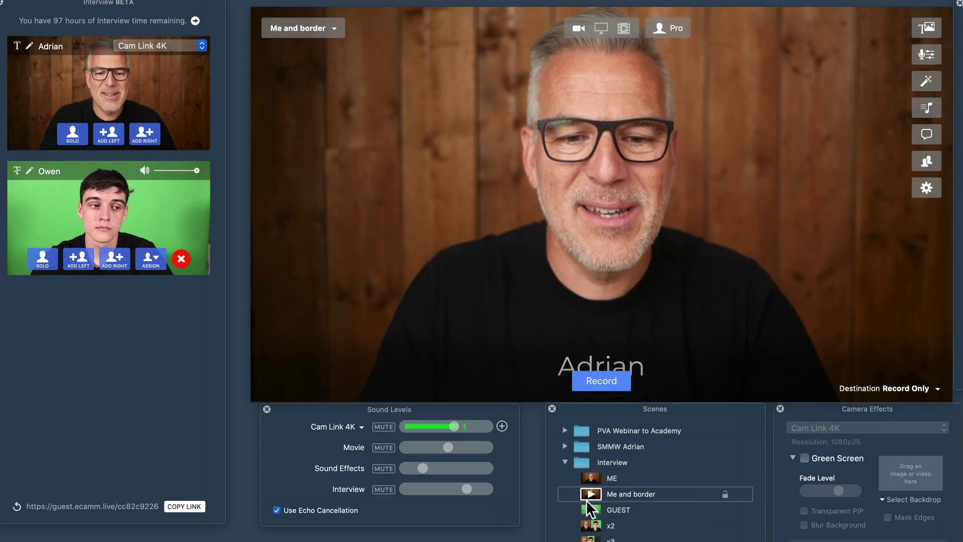
left_click(383, 489)
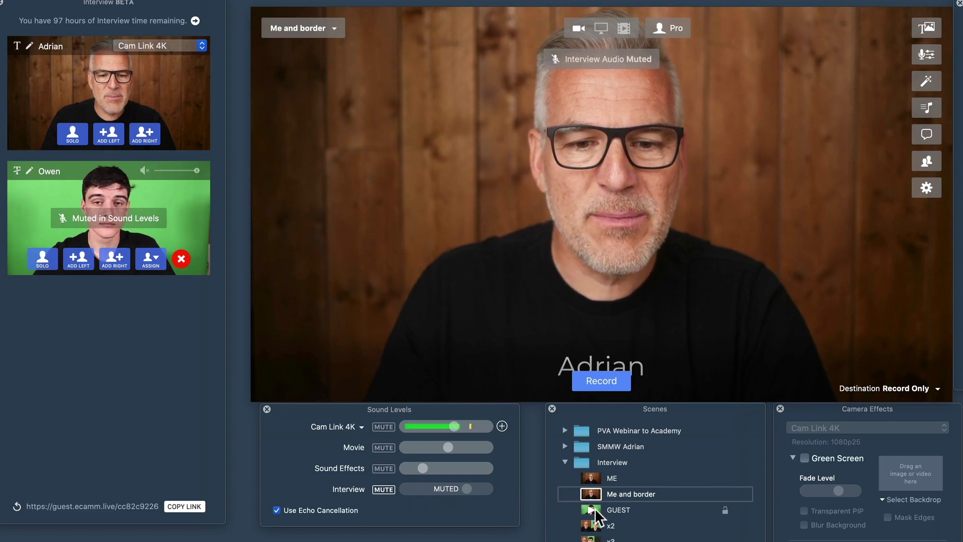
left_click(590, 507)
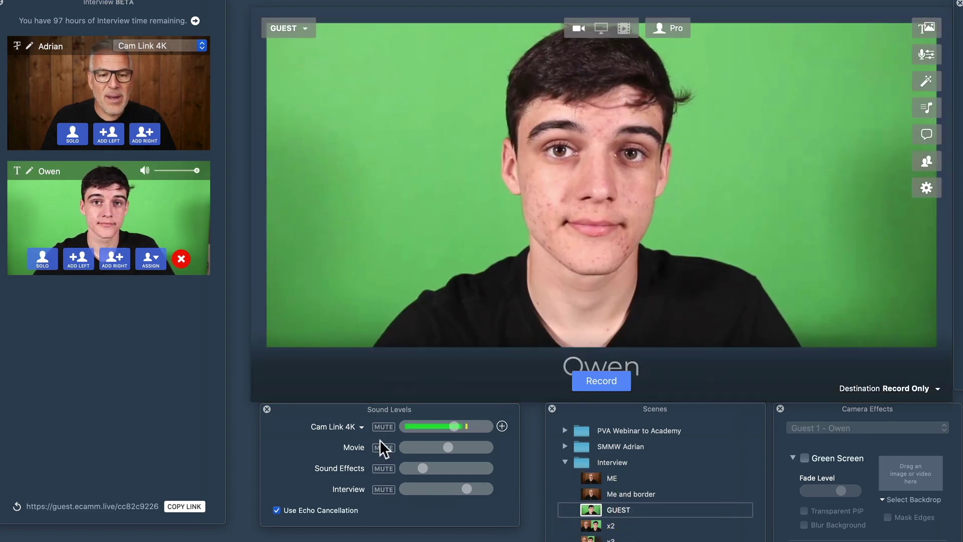
left_click(383, 427)
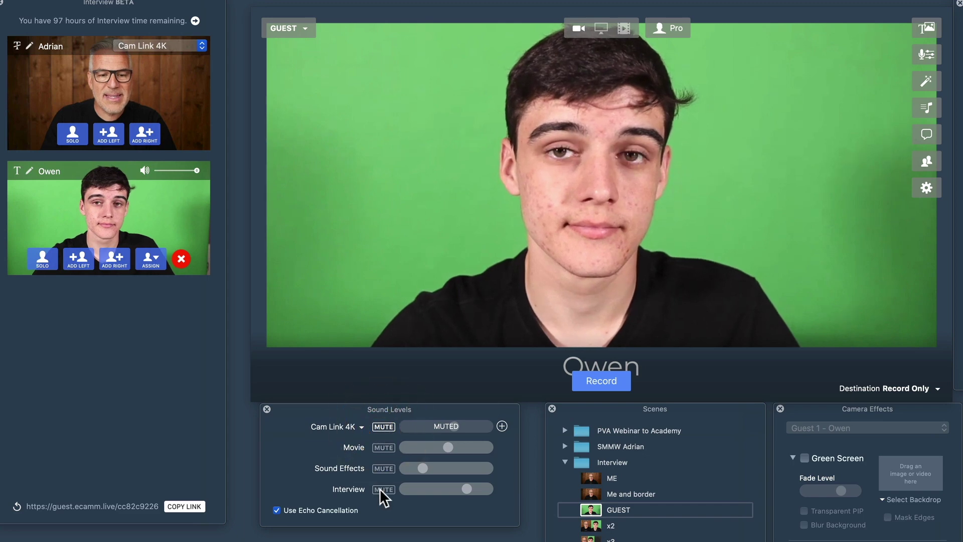
Run the x2, Me and border and GUEST scenes and return to x2 to check the audio muting in each
left_click(591, 525)
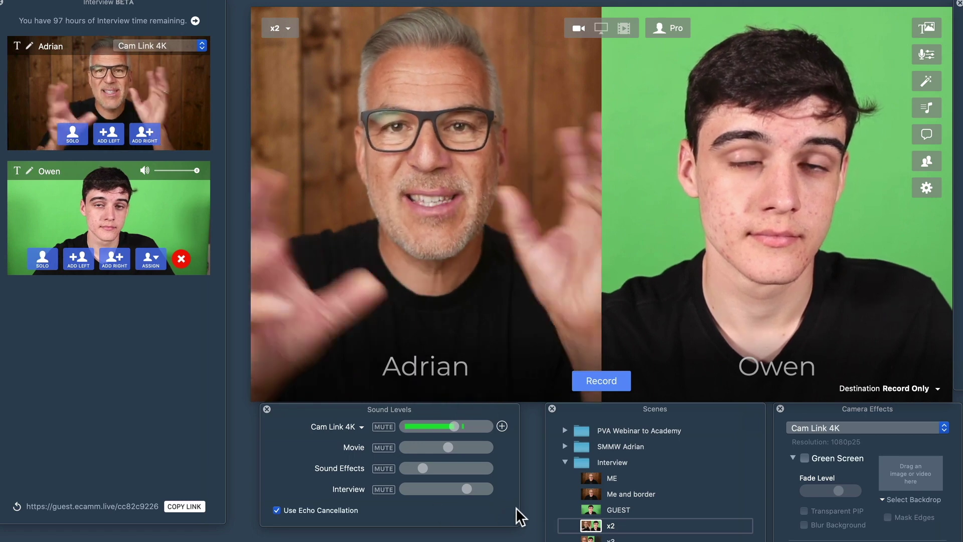
left_click(592, 494)
left_click(591, 510)
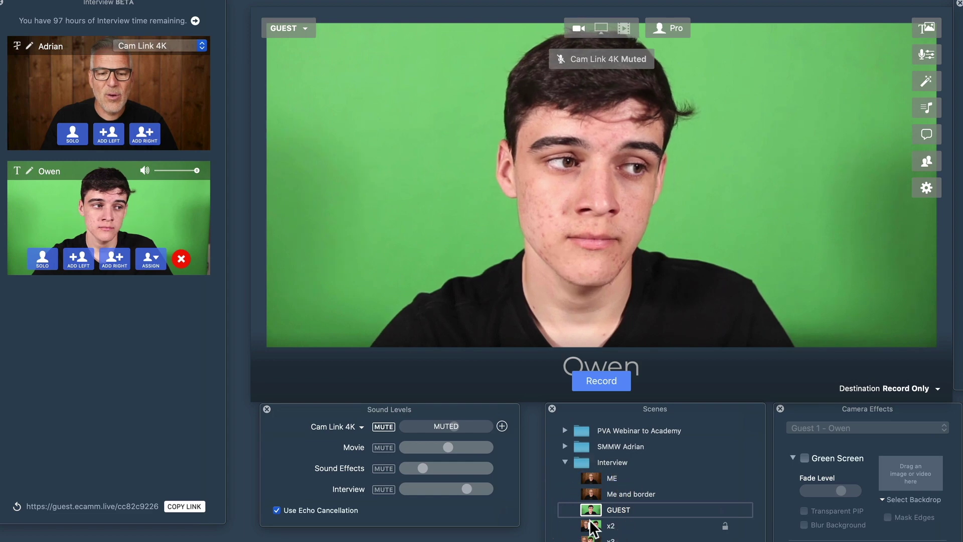
left_click(592, 525)
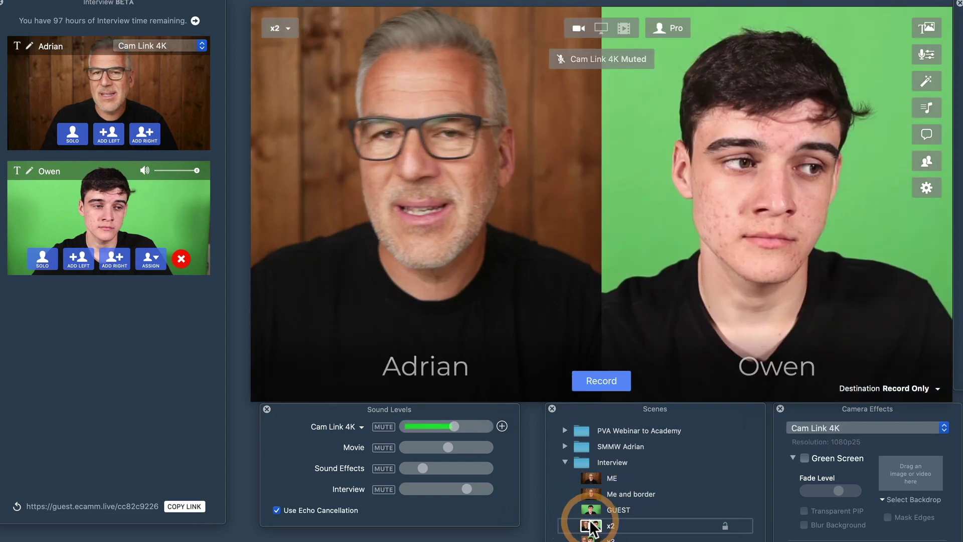
Switch to the ME scene and disconnect the guest from the interview
left_click(591, 477)
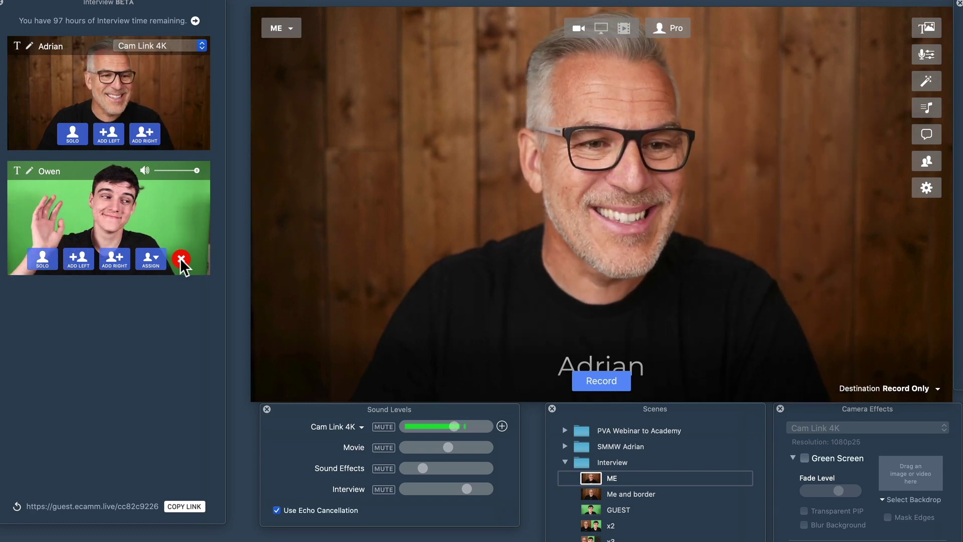
left_click(180, 258)
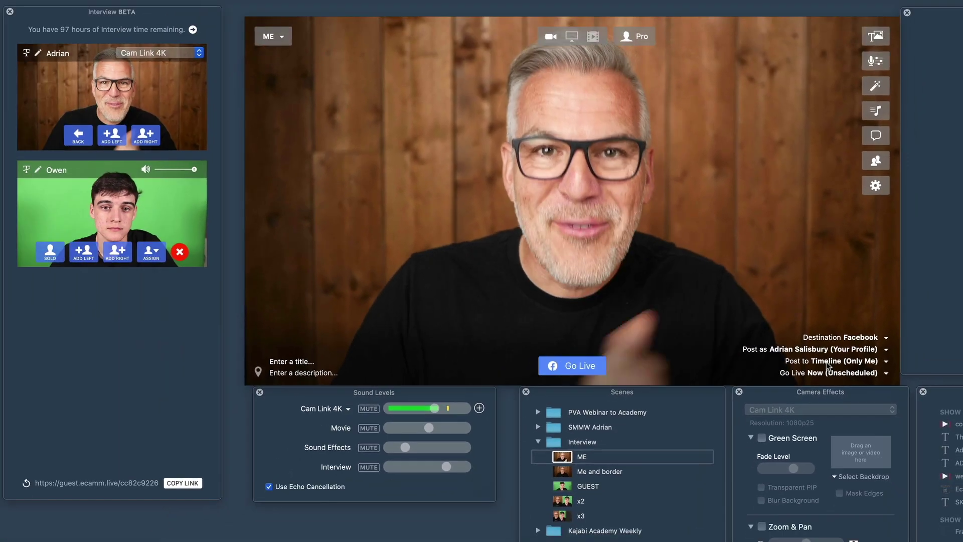
Start the live broadcast to Facebook and add the guest's camera to the right of the host
left_click(579, 365)
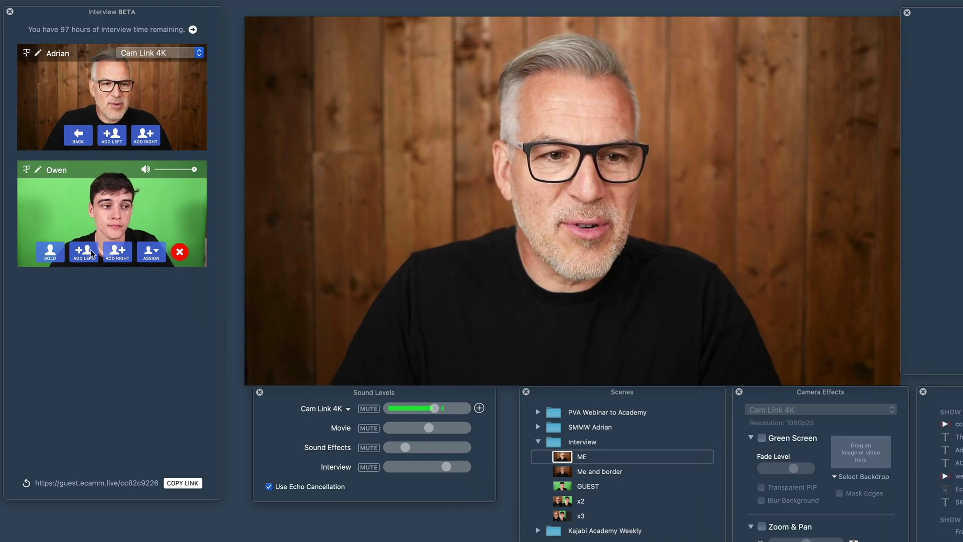
left_click(120, 254)
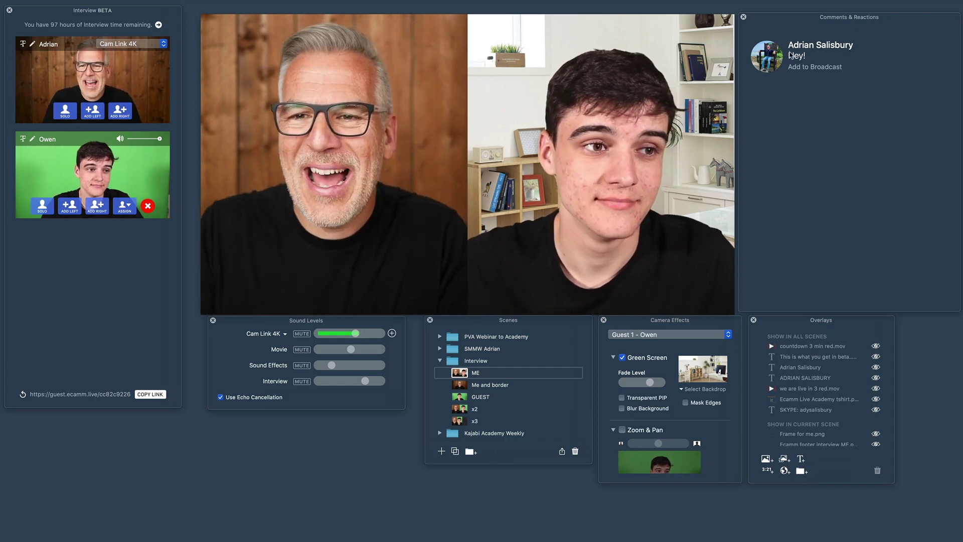
Show the host alone in the live broadcast, and switch to the GUEST scene to check its Cam Link 4K muting
mouse_move(527, 284)
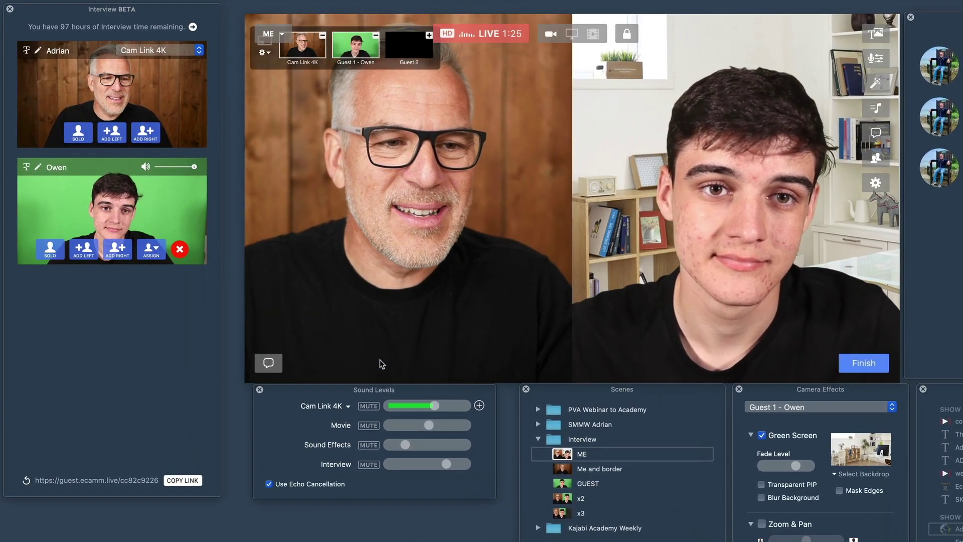
left_click(78, 134)
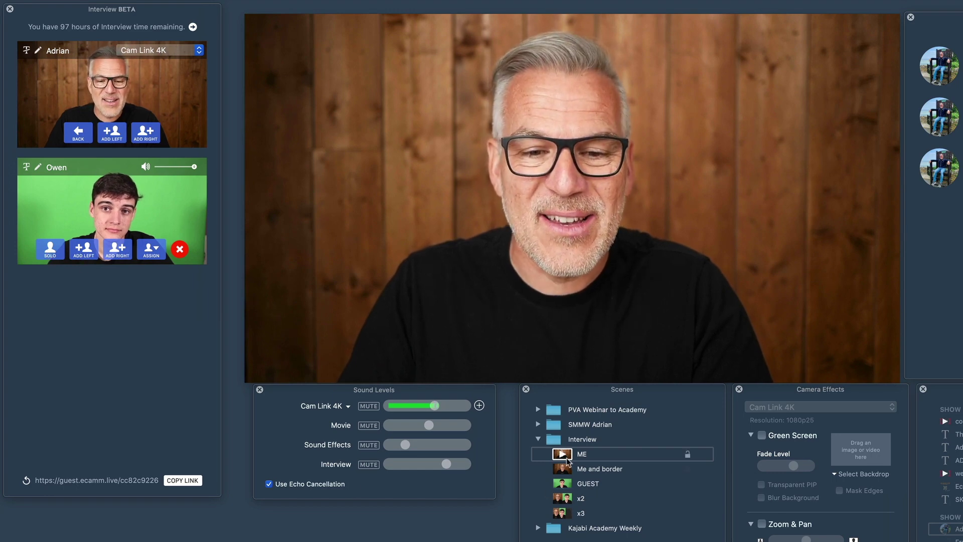
left_click(561, 484)
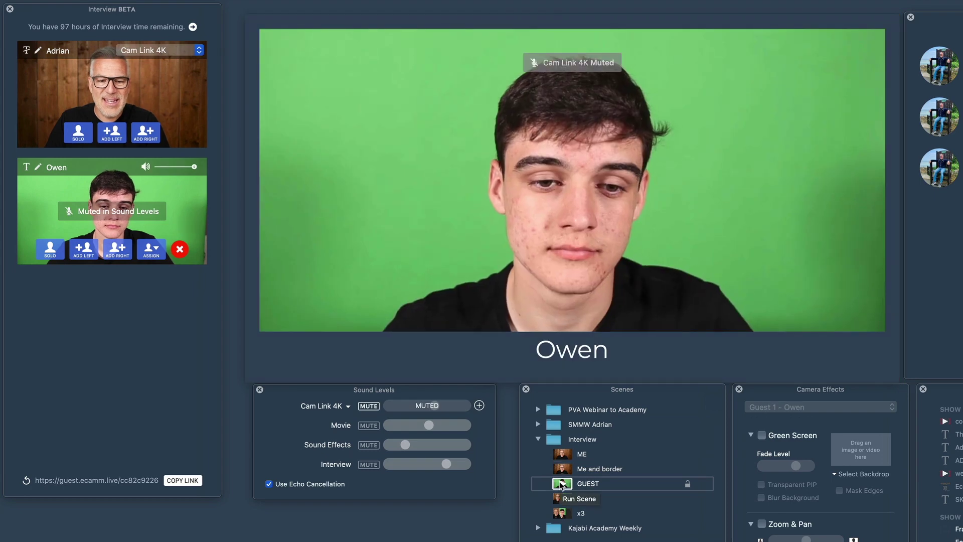
left_click(372, 408)
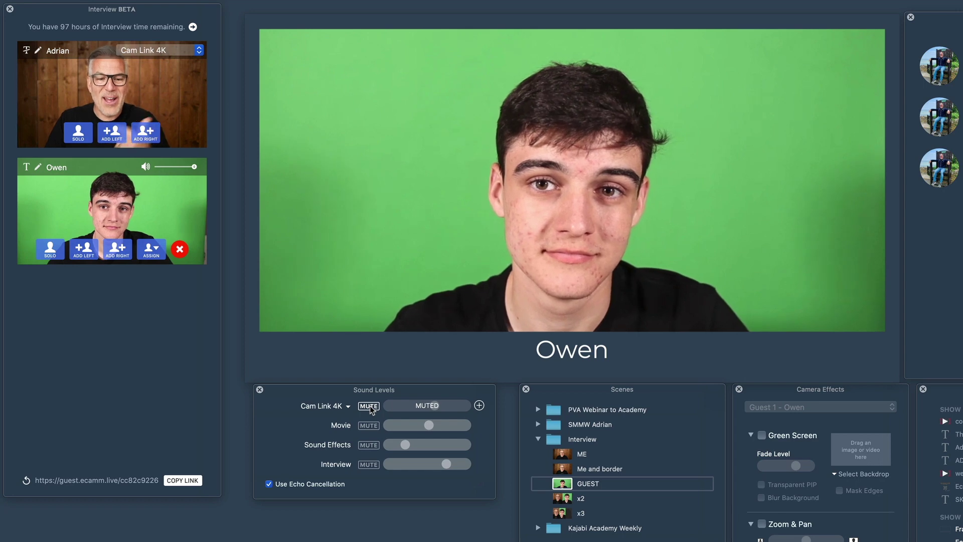
Switch the broadcast to the x2 scene and show its Frame for interview.png overlay
left_click(564, 499)
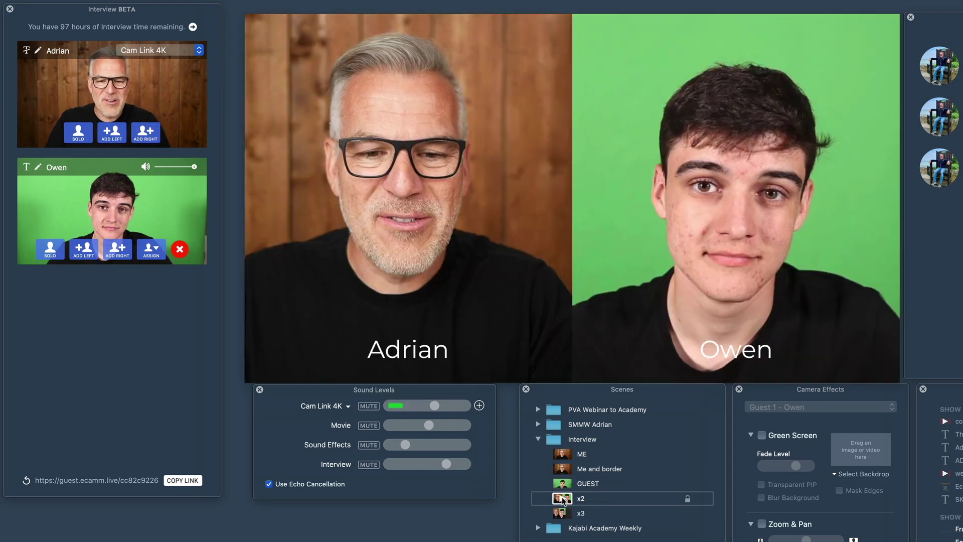
scroll(957, 506, "down", 3)
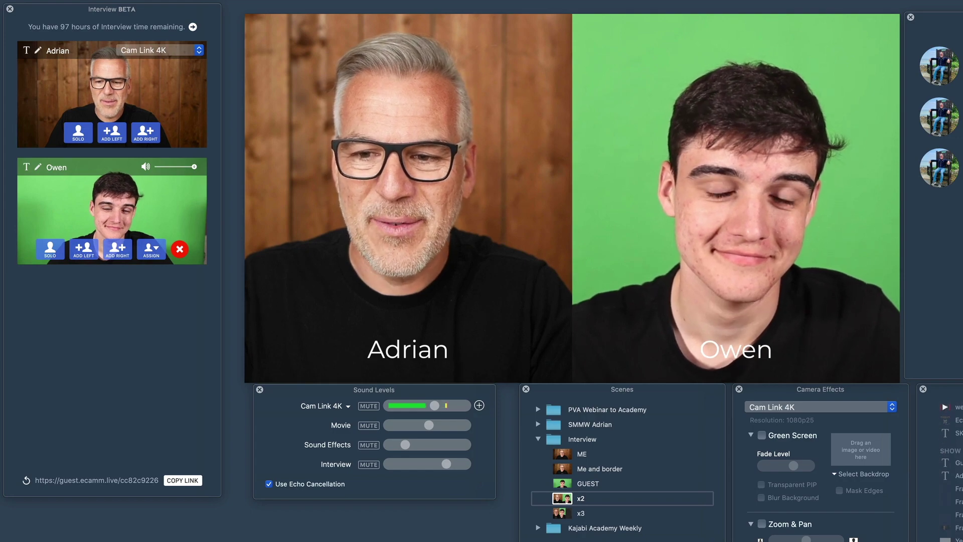
left_click(956, 489)
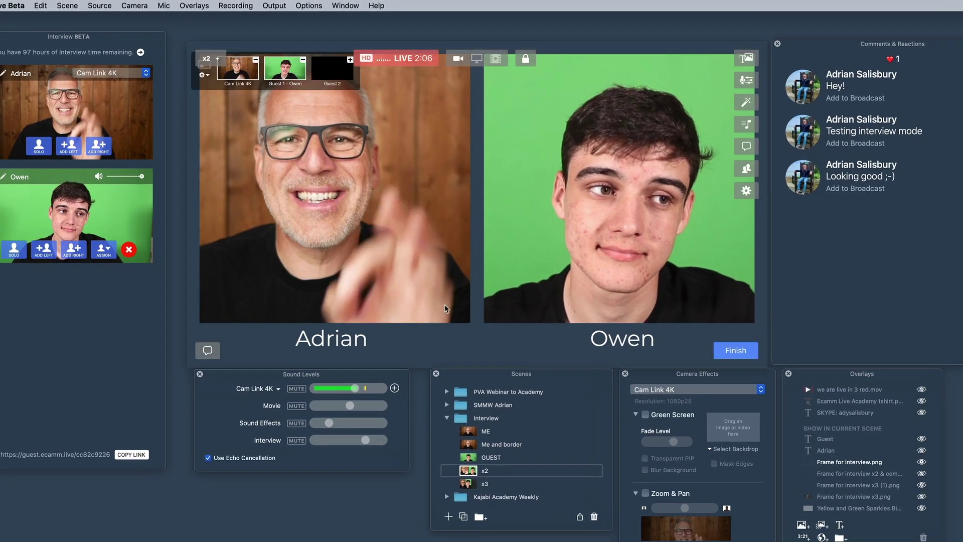
Finish the live show and confirm ending the broadcast
left_click(736, 354)
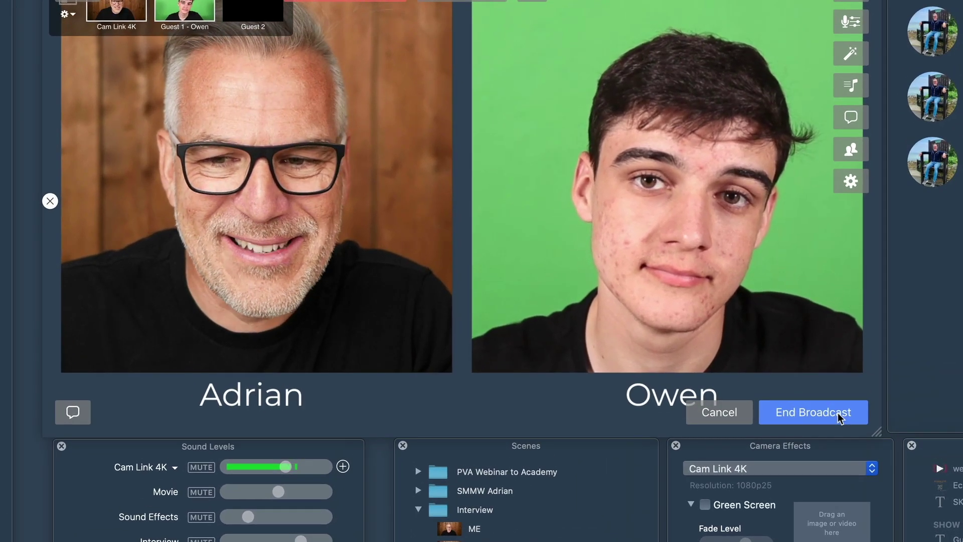
left_click(838, 416)
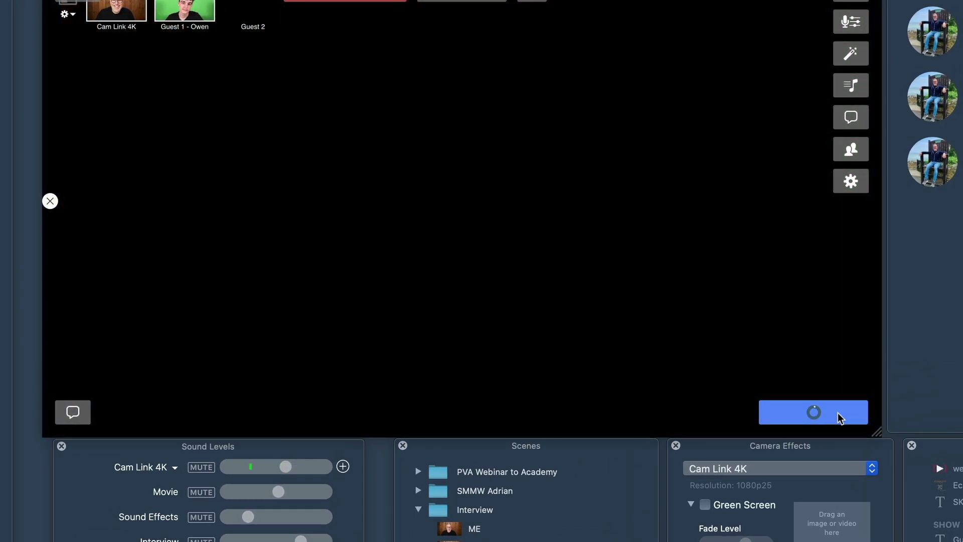